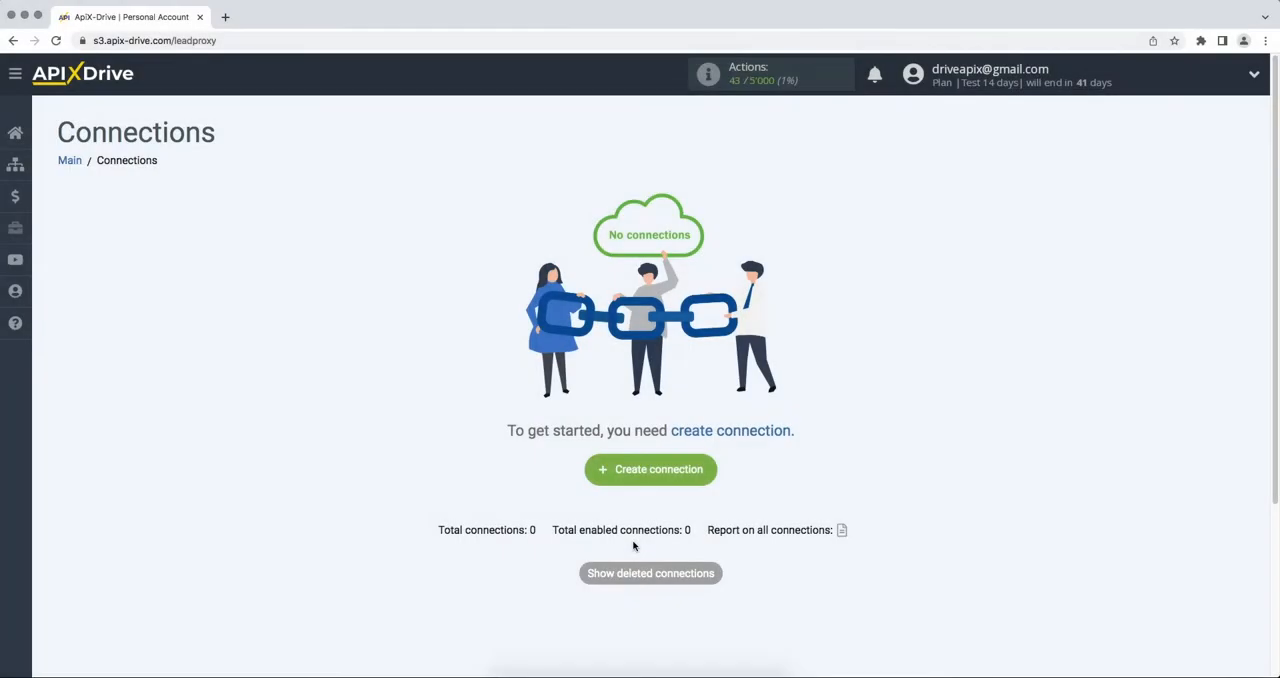
Create a new connection and choose Smartsheet as the data source system
click(601, 484)
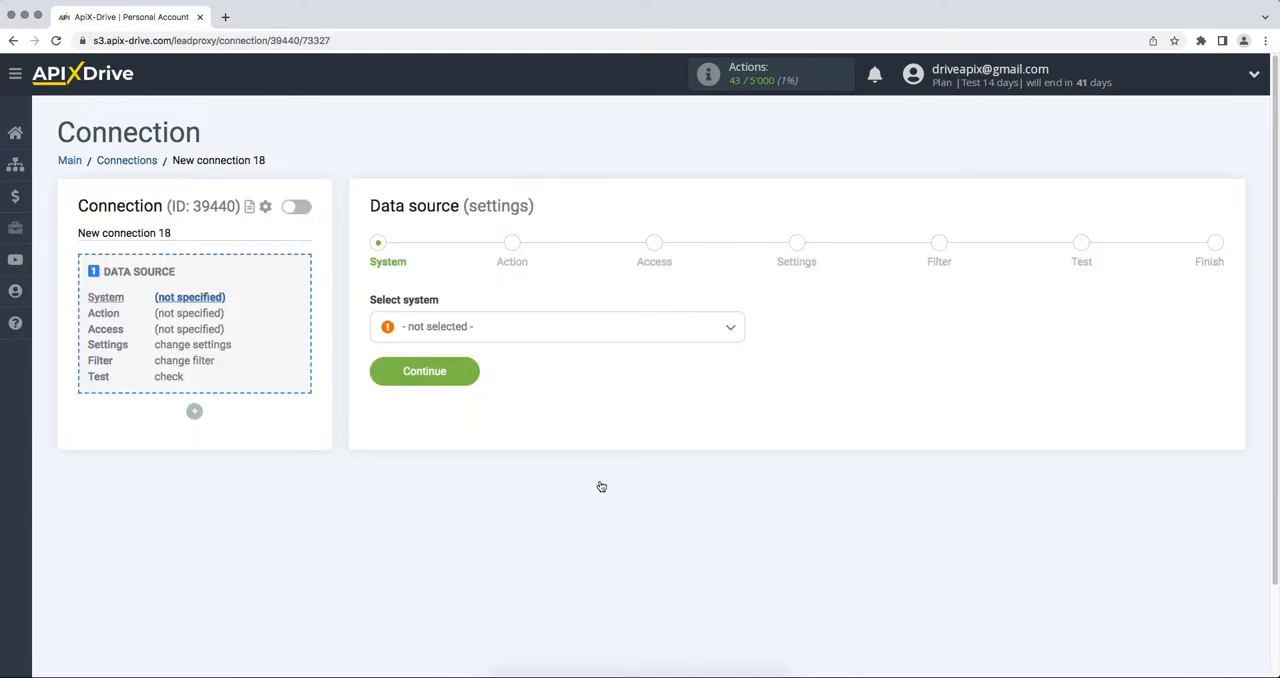
click(561, 338)
drag(740, 349, 740, 518)
click(462, 376)
click(463, 379)
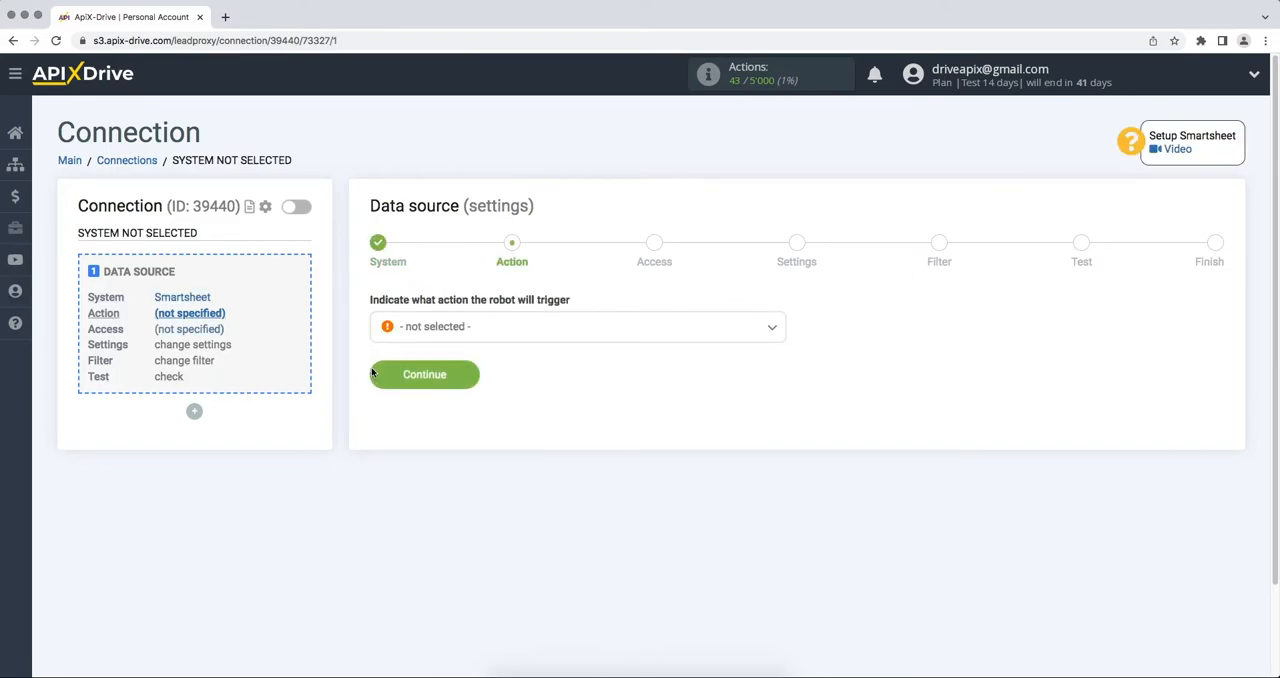
Set the data source action to Get ROWS (new) and proceed to the access stage
click(429, 329)
click(425, 407)
click(385, 383)
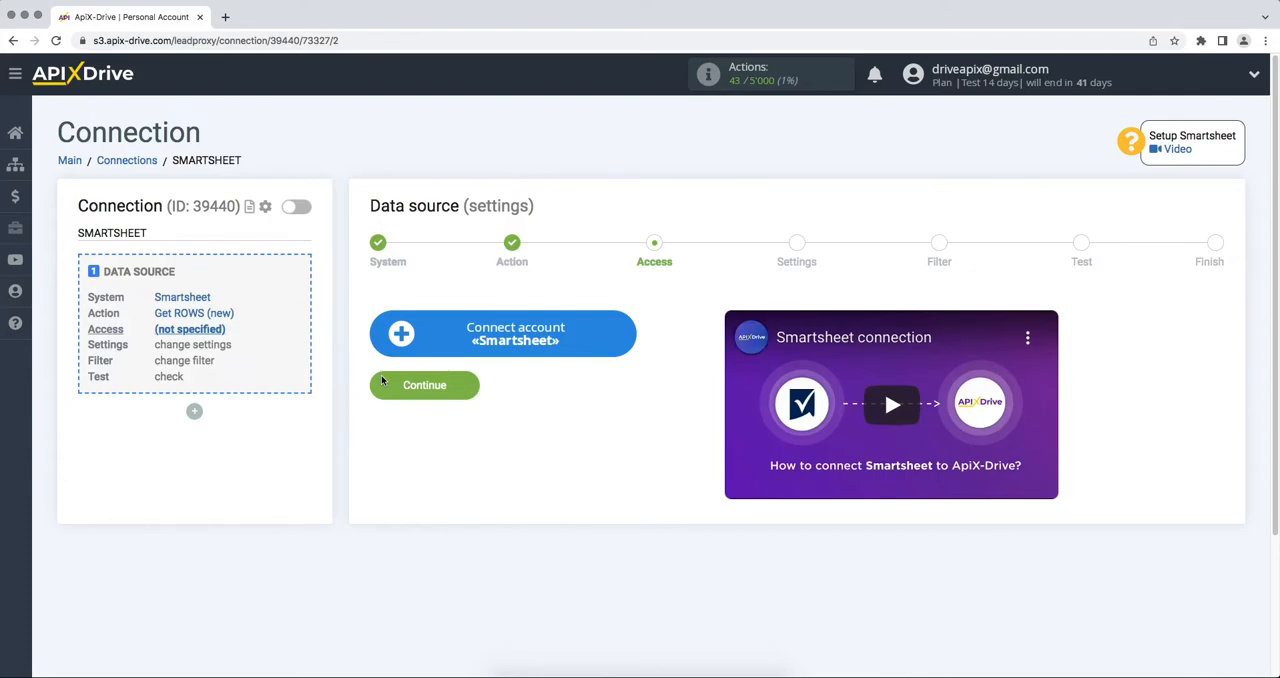
Start connecting a Smartsheet account and sign in with the account e-mail and password
click(392, 353)
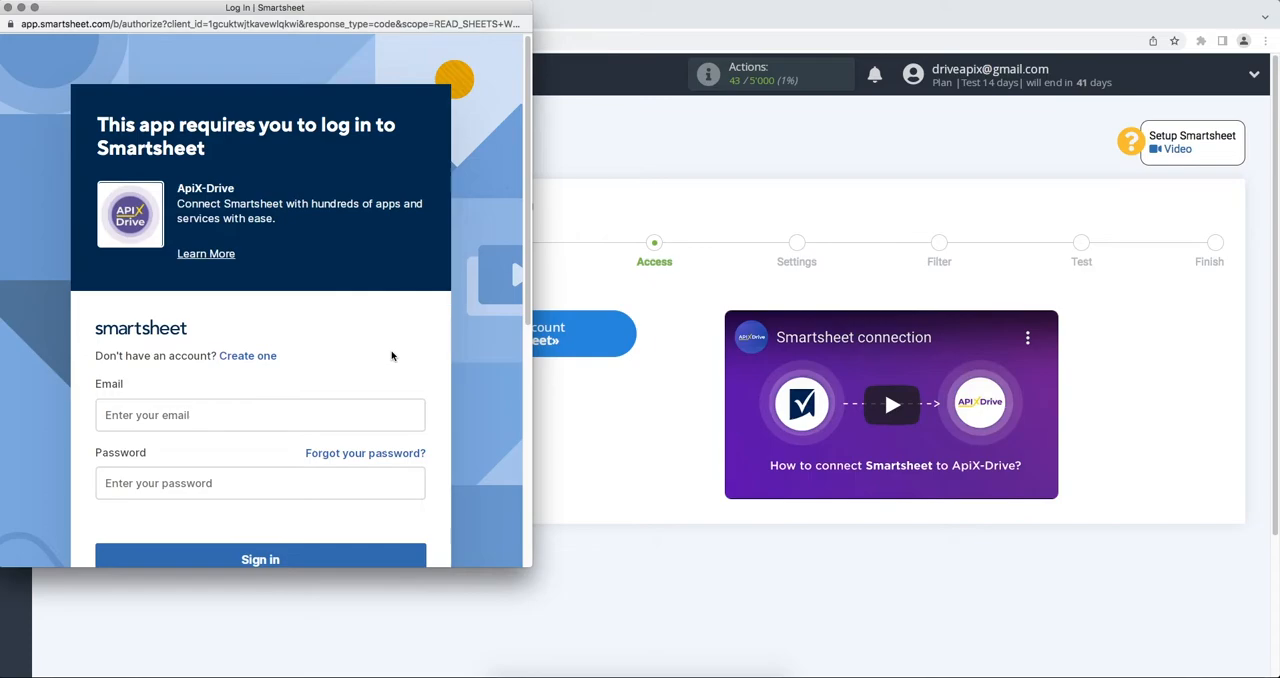
click(318, 403)
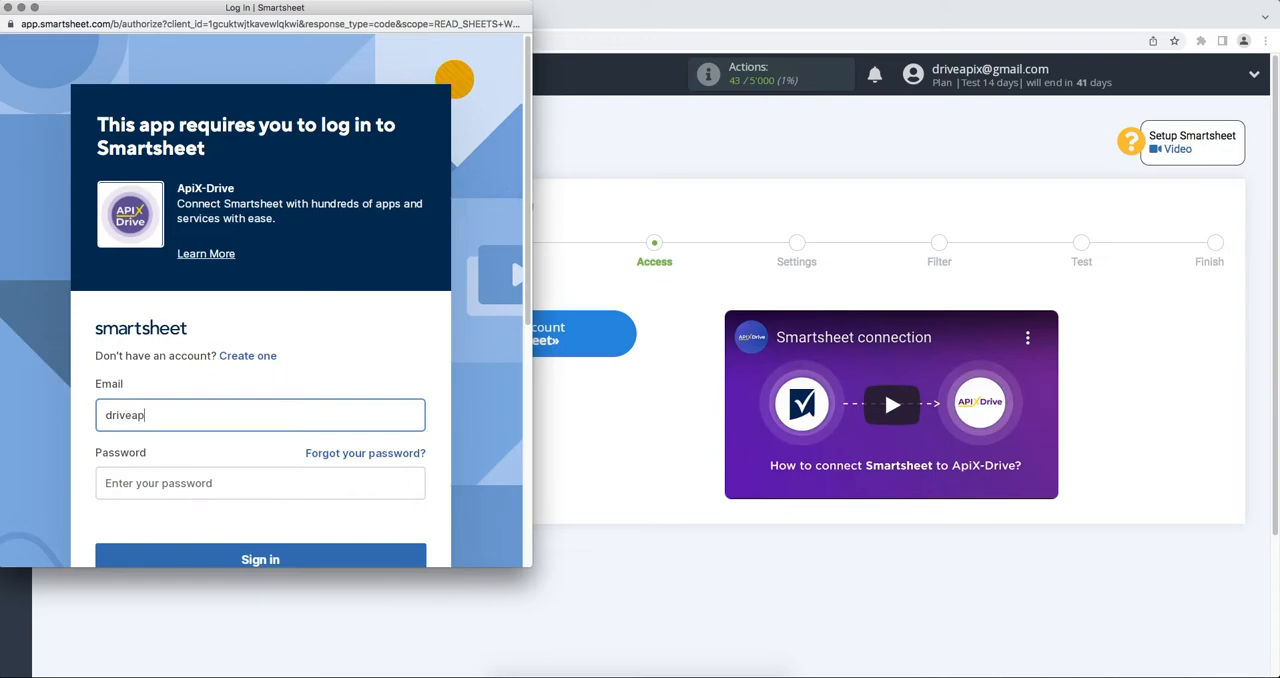
click(287, 481)
text(••••••••••••)
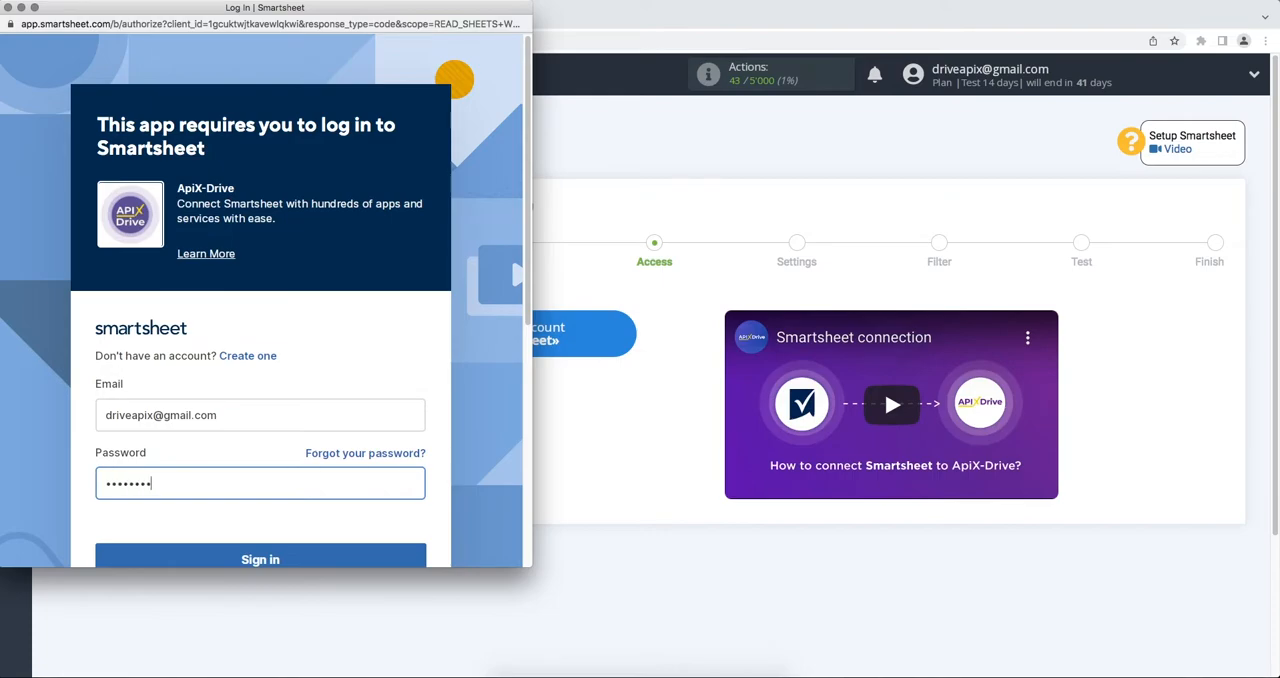
scroll(290, 510, down, 2)
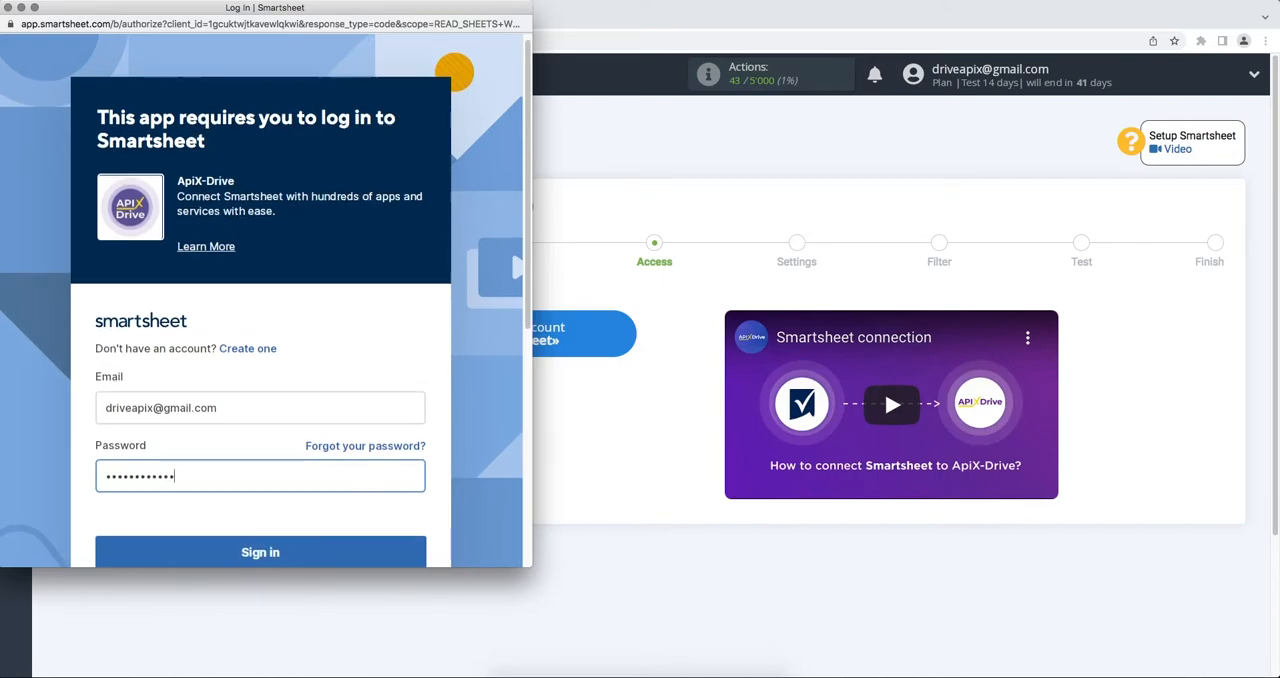
click(290, 510)
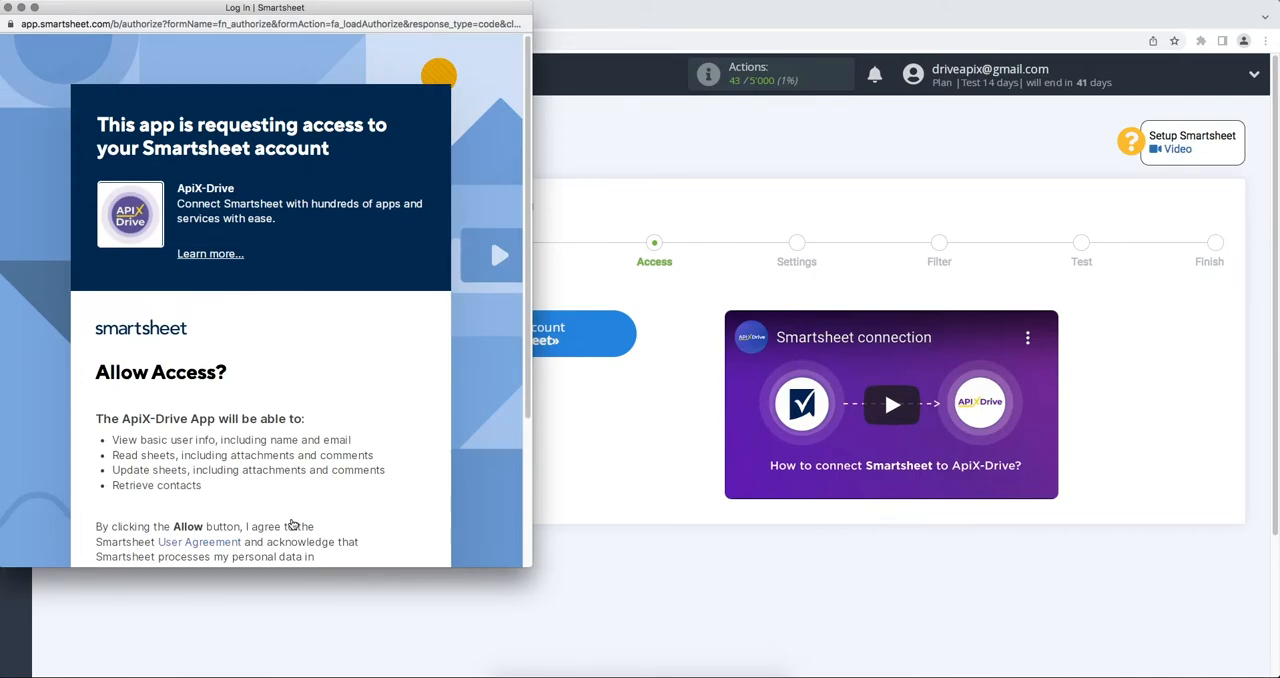
Allow ApiX-Drive to access the Smartsheet account and use the connected login for the data source
scroll(292, 524, down, 5)
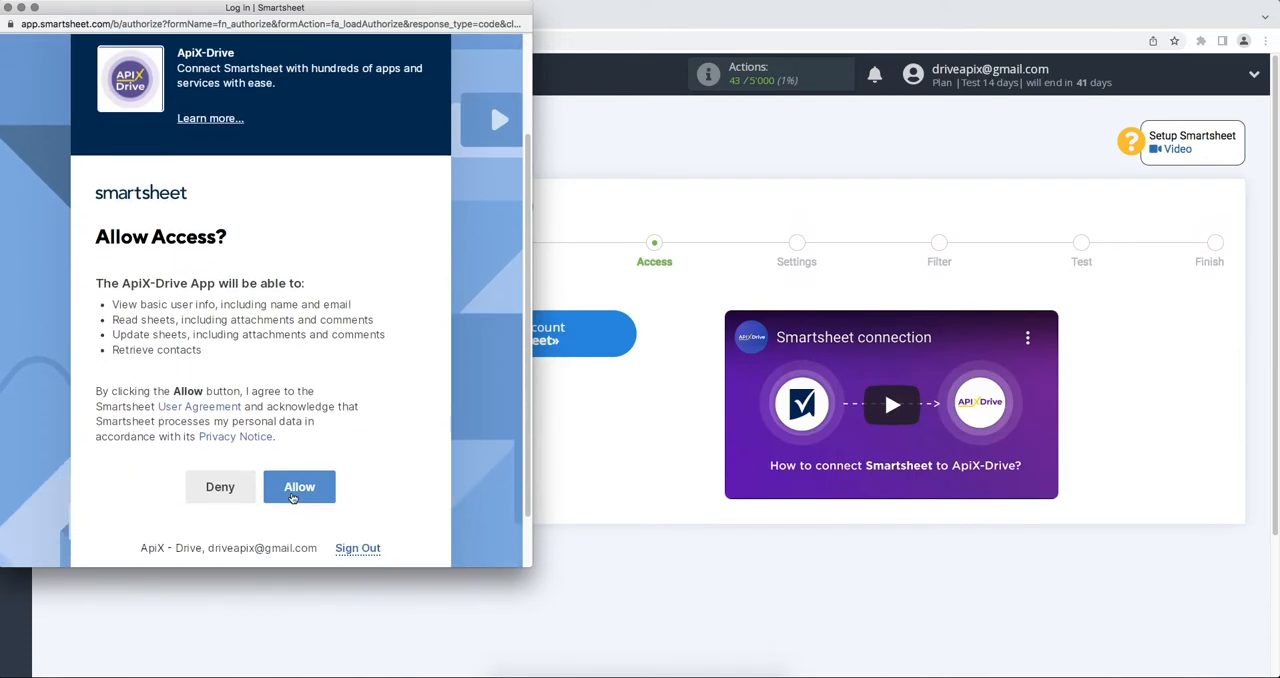
click(296, 487)
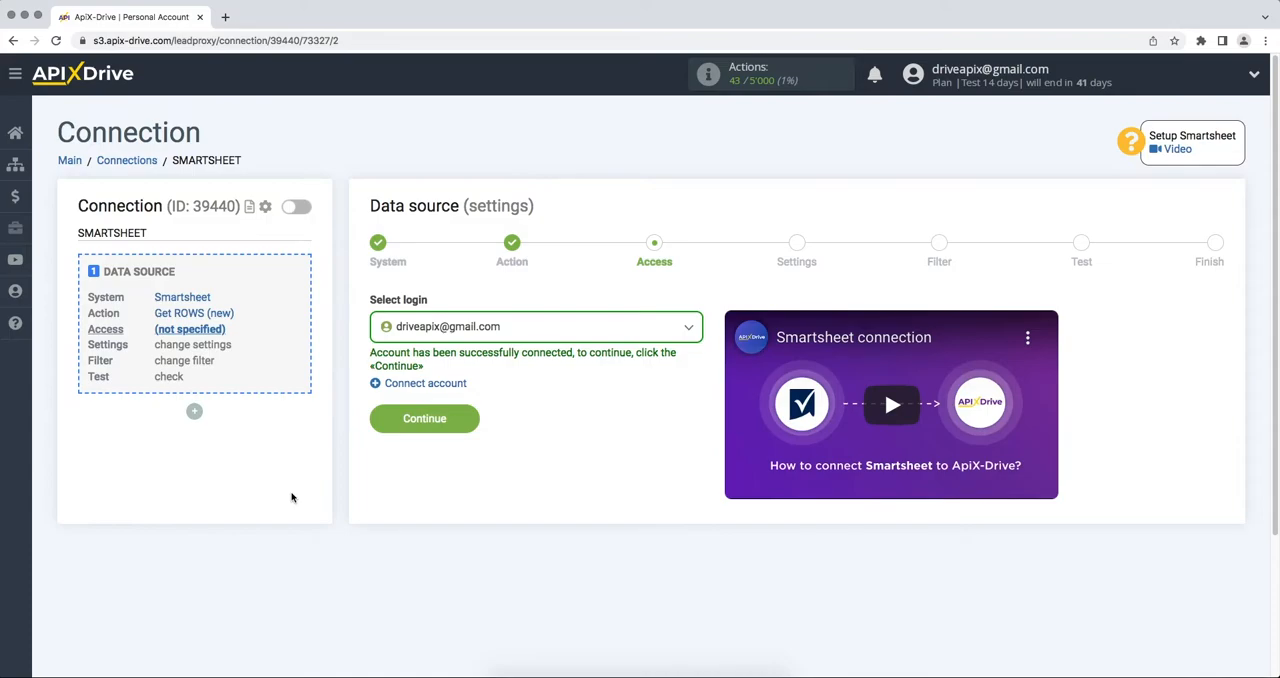
click(458, 334)
click(456, 428)
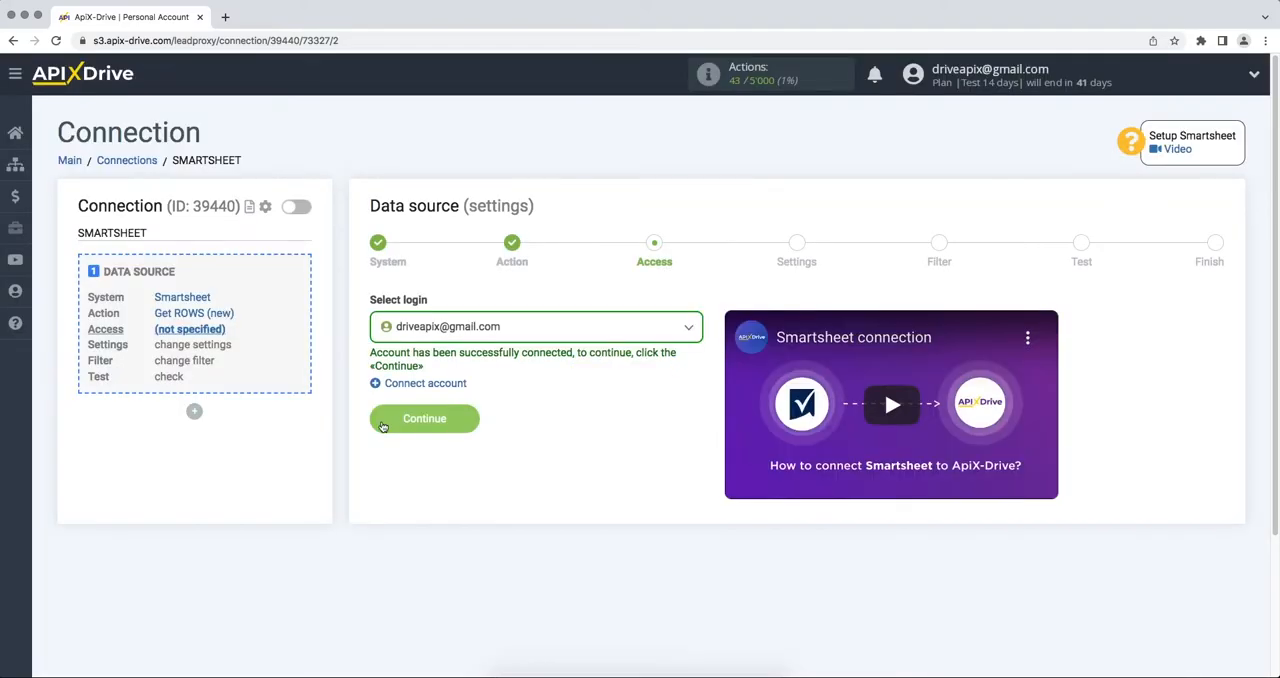
click(383, 425)
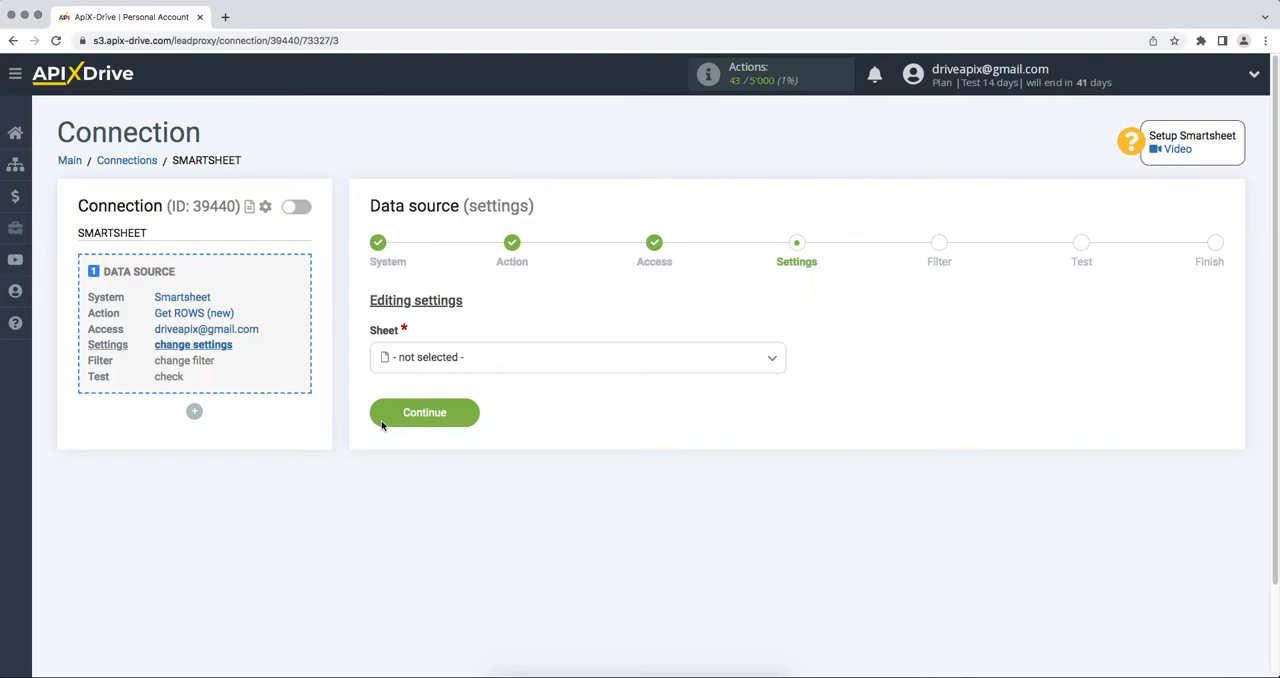
Select the ApiX-Drive sheet as the source and complete the source setup without a filter, accepting the test data
click(419, 367)
click(422, 441)
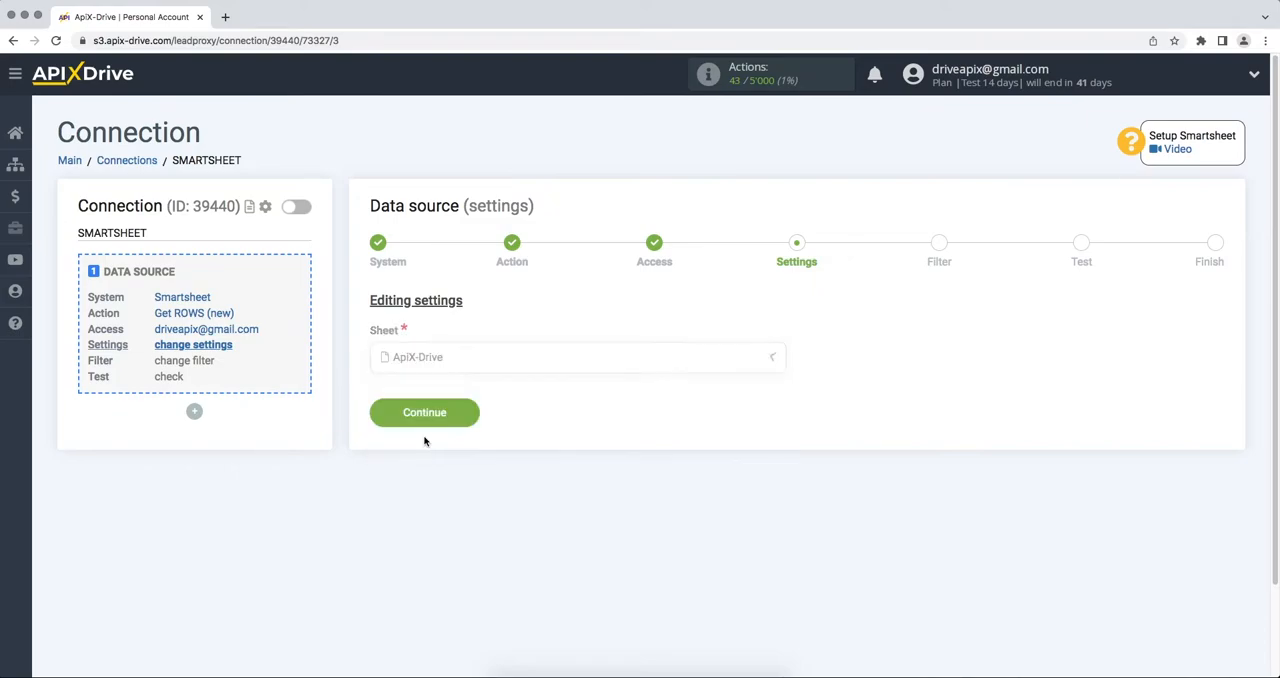
click(410, 420)
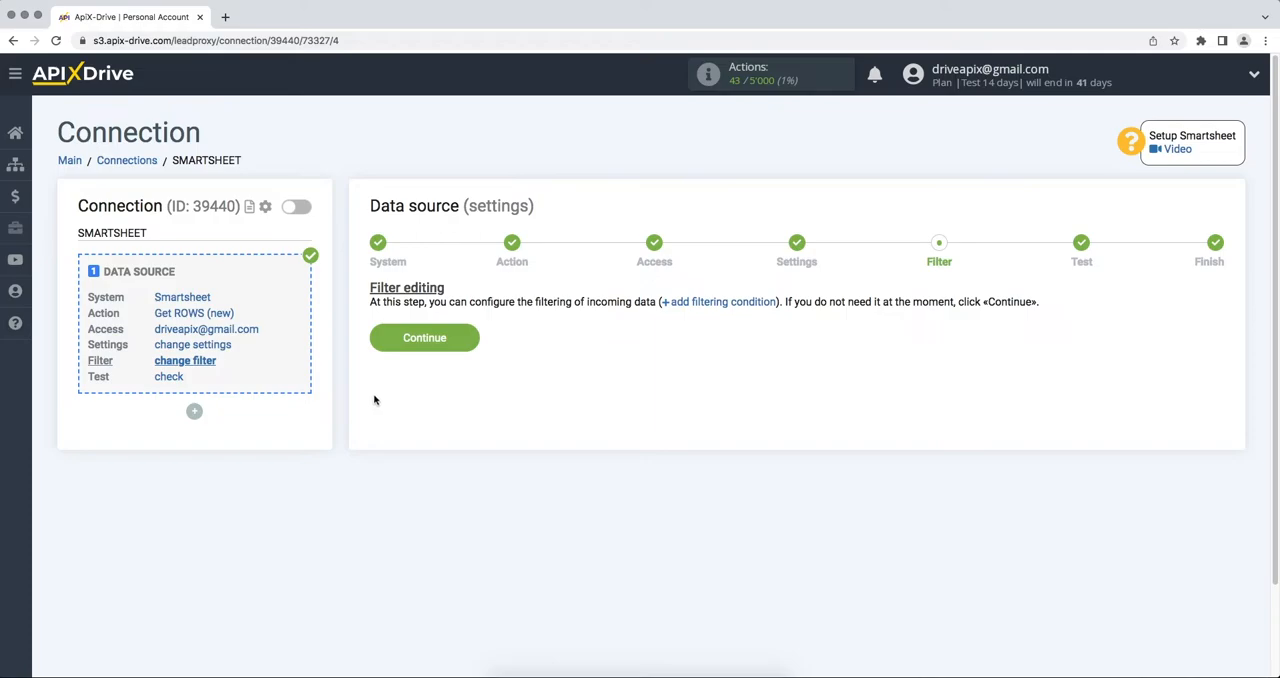
click(376, 346)
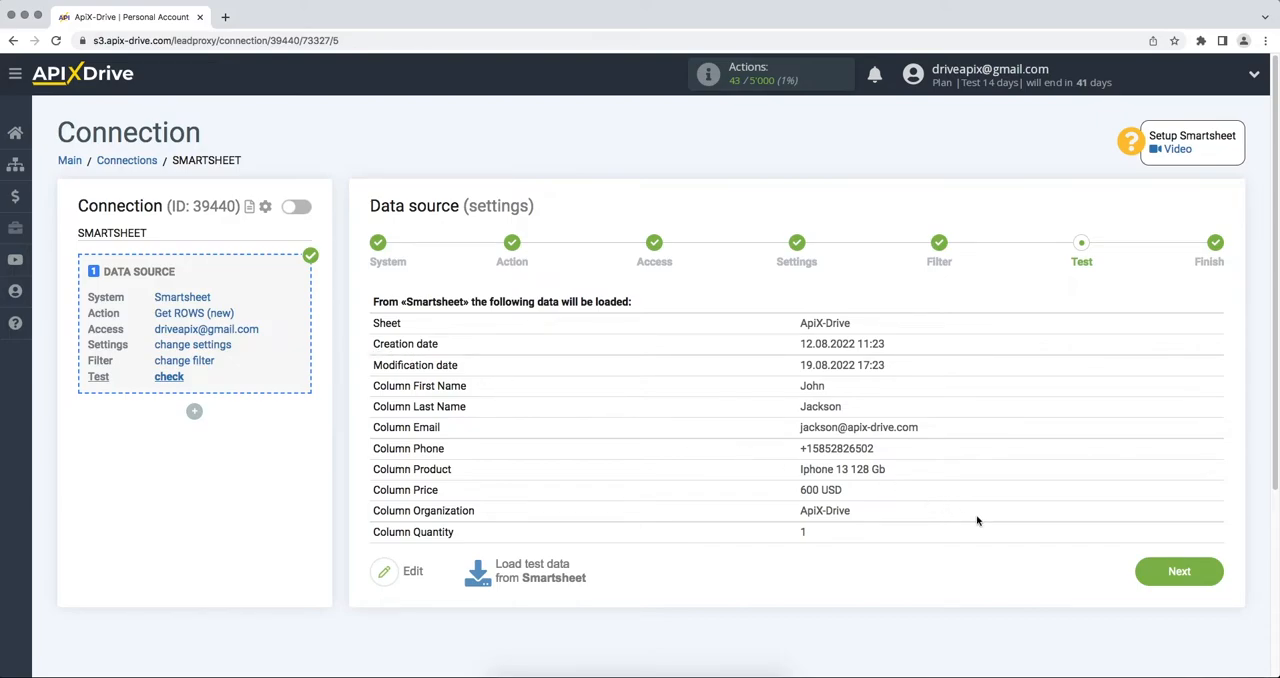
click(1160, 572)
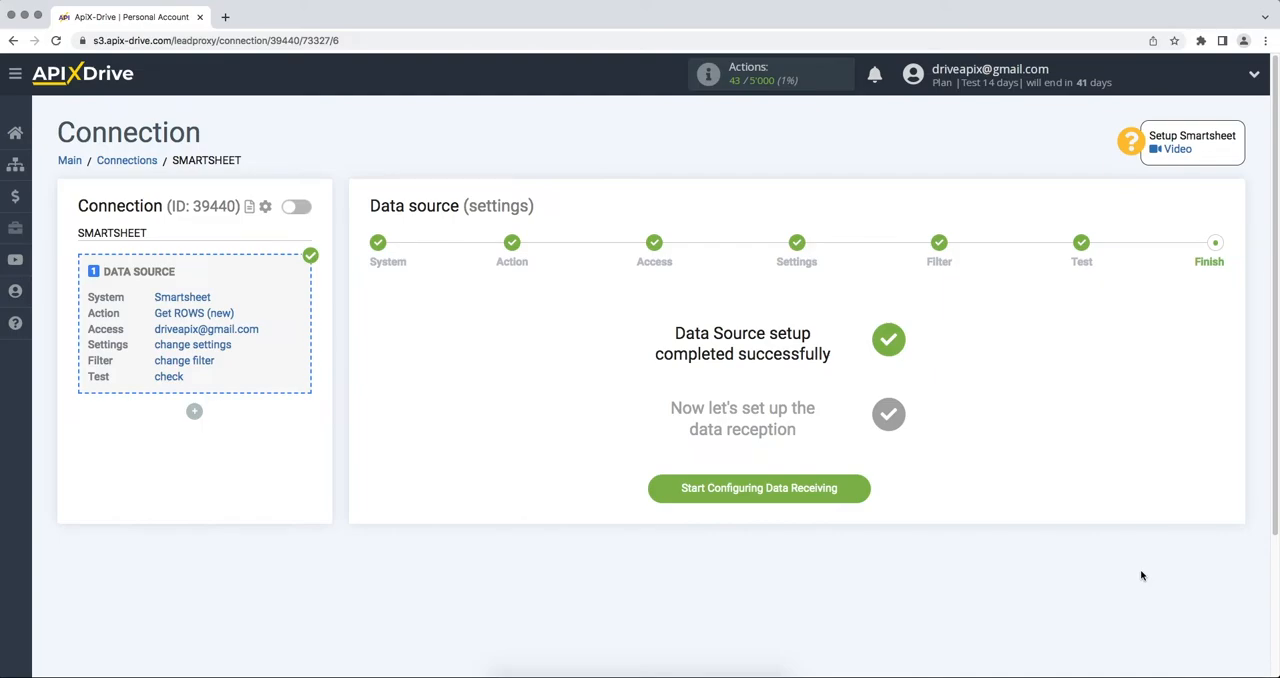
Start configuring data receiving and choose Freshworks as the data destination system
click(692, 498)
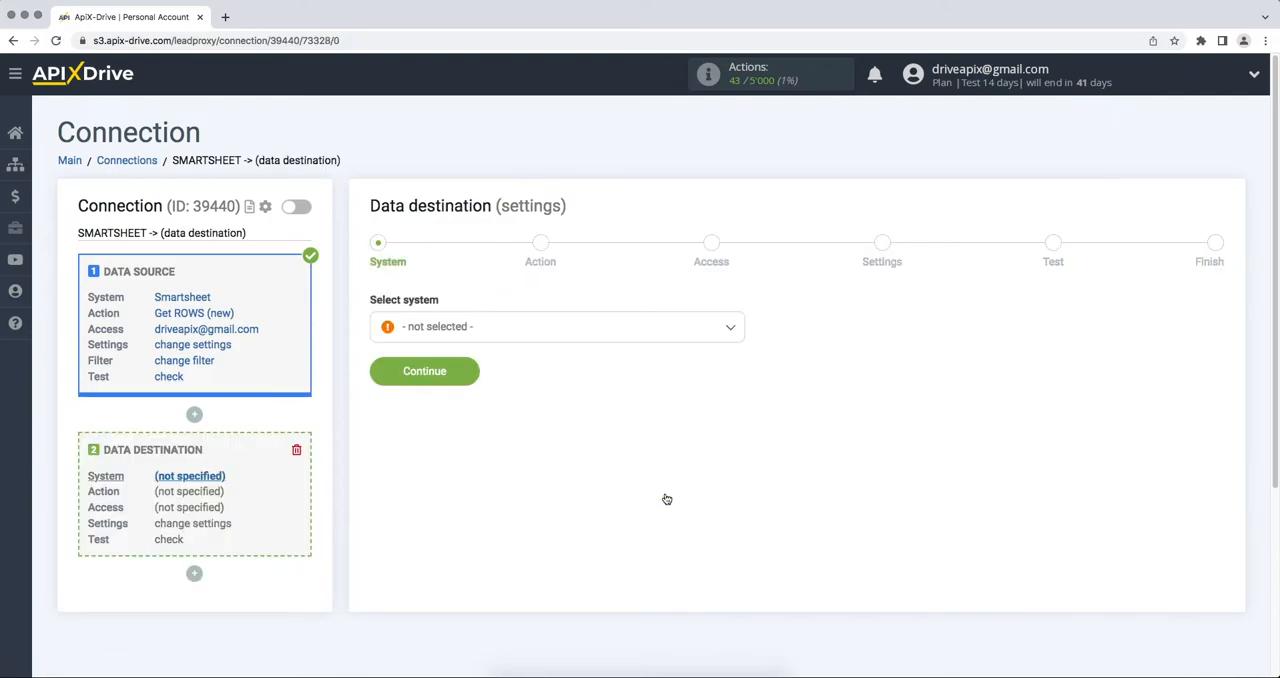
click(660, 337)
scroll(740, 350, down, 1)
drag(740, 350, 738, 400)
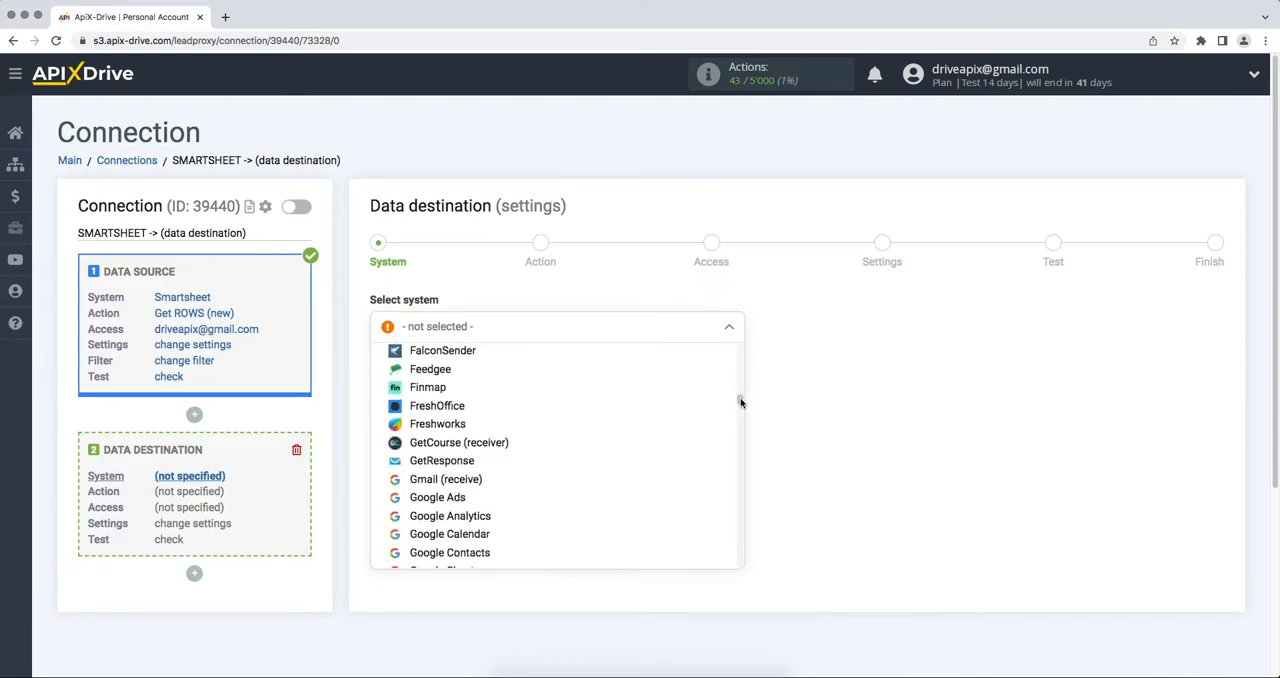
click(474, 424)
click(382, 374)
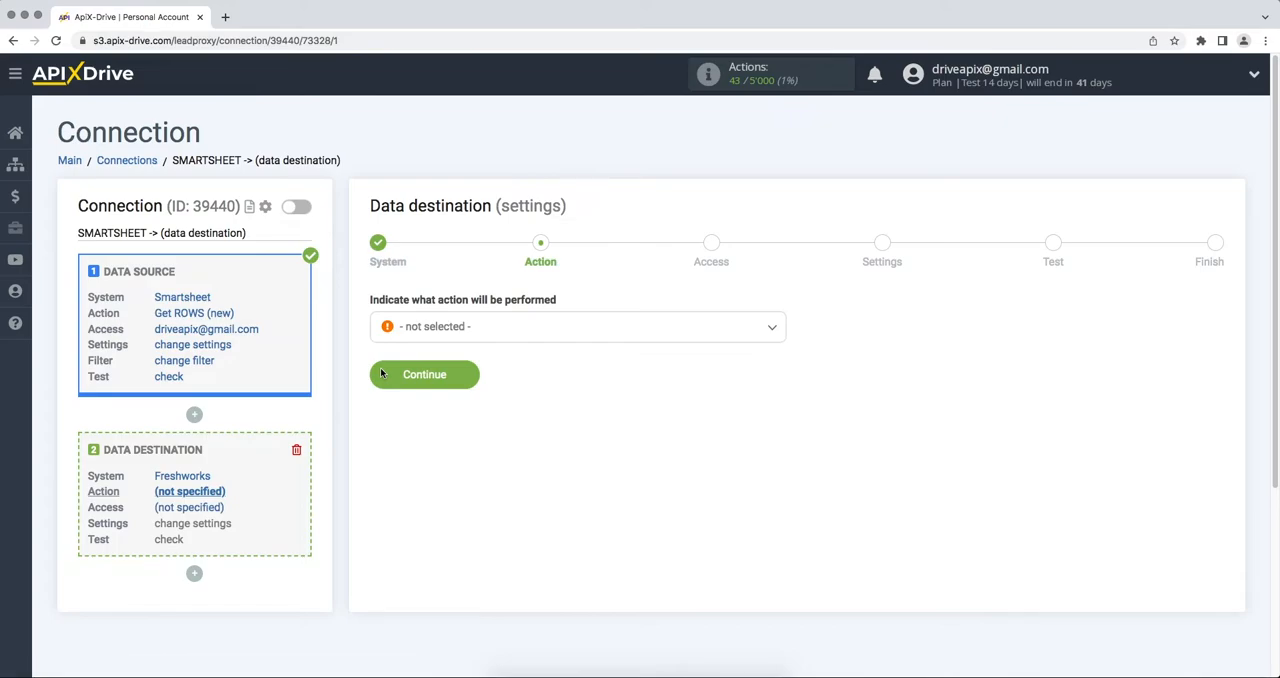
Set the destination action to Create CONTACT and proceed to the access stage
click(422, 337)
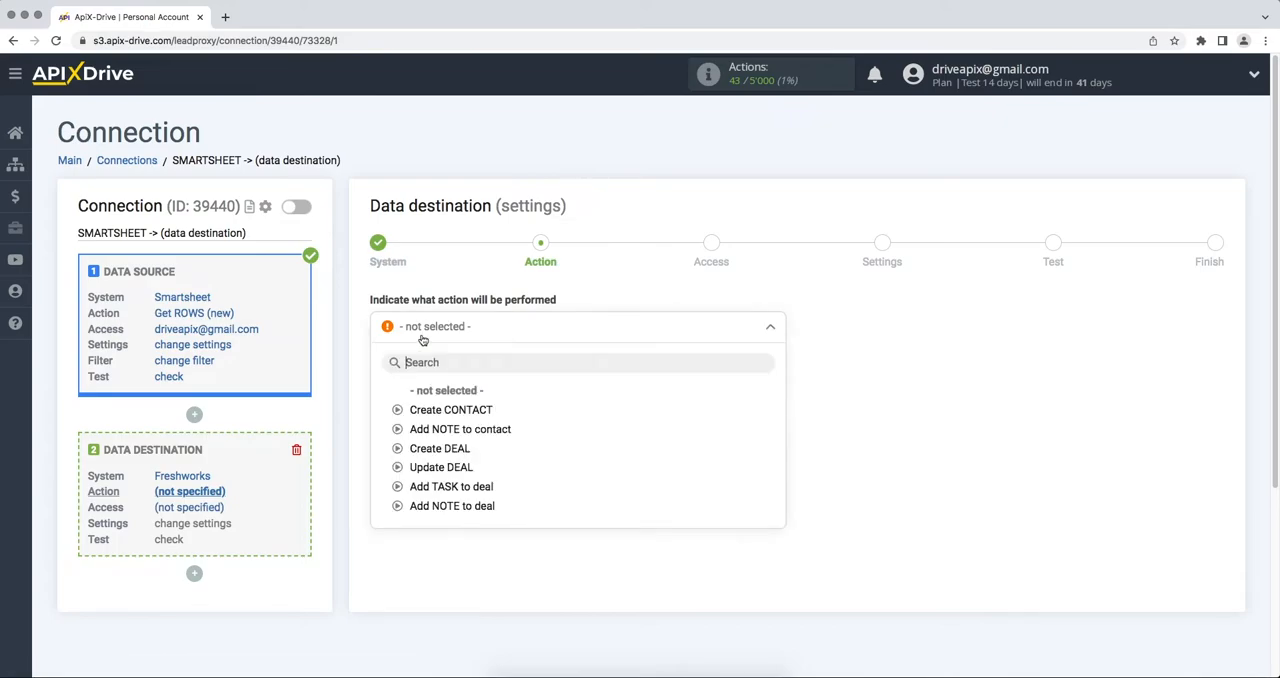
click(427, 412)
click(392, 380)
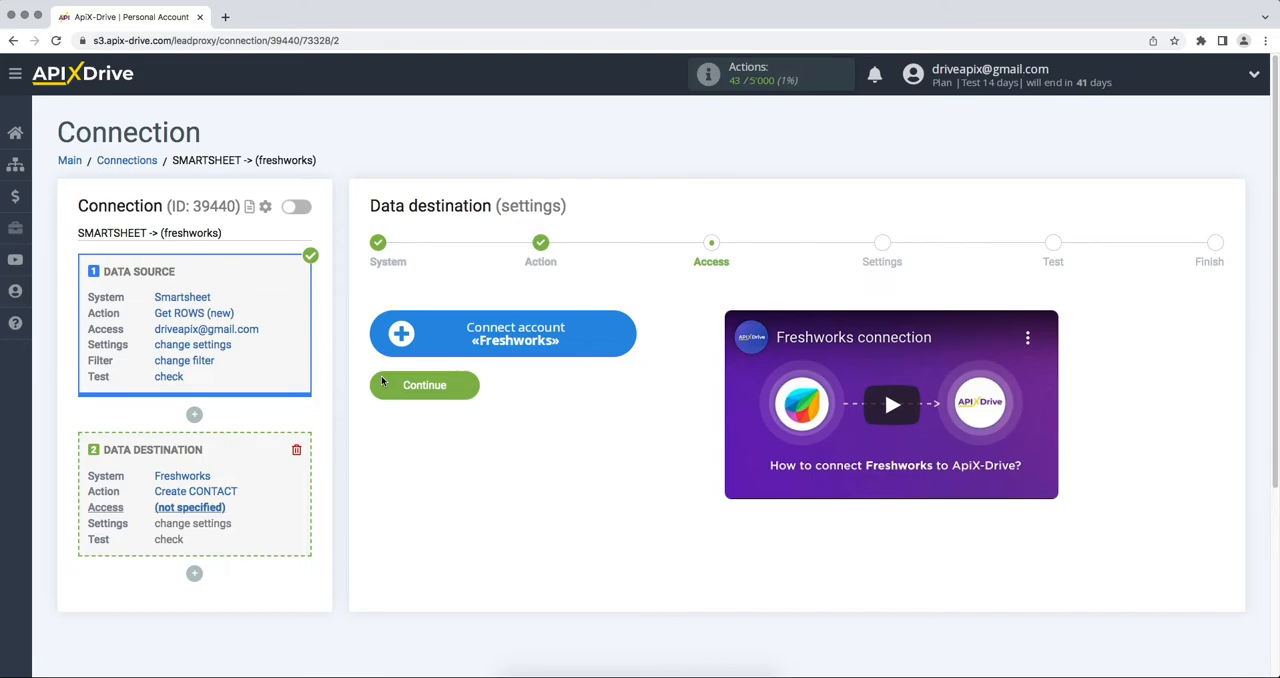
Start connecting a Freshworks account, copy the myfreshworks.com domain from the Freshsales address, and paste it as the connection's domain
click(399, 341)
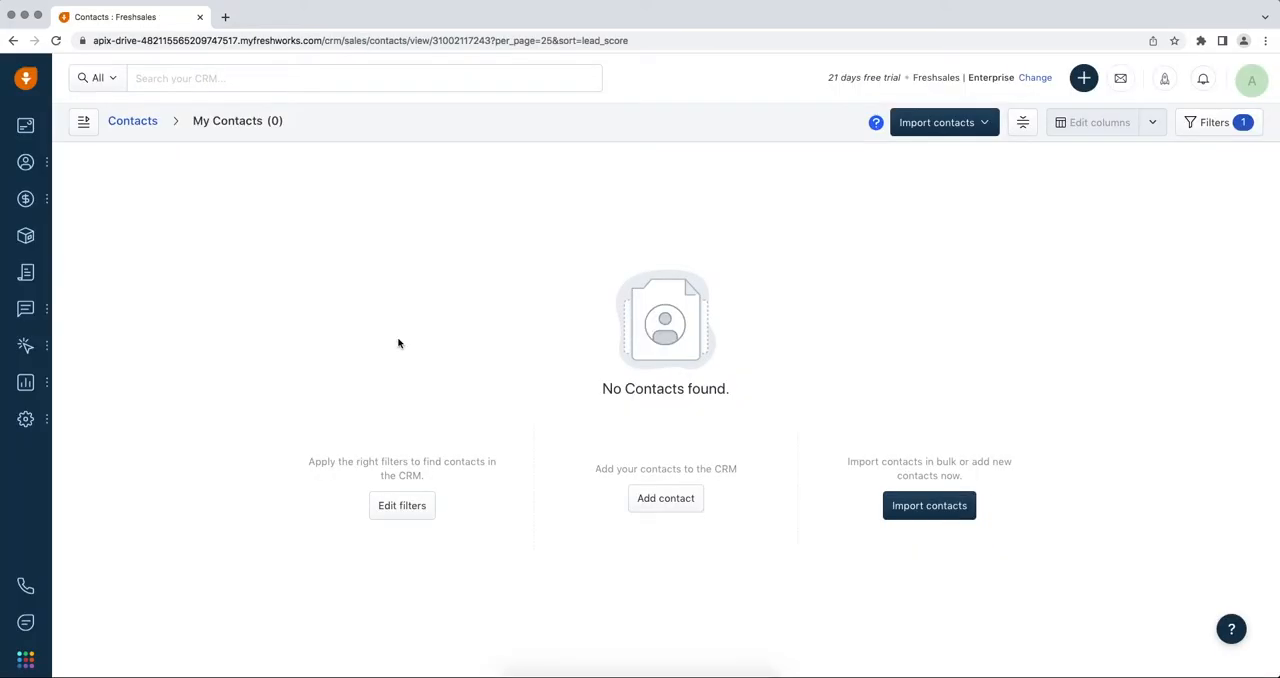
click(412, 41)
drag(353, 39, 125, 41)
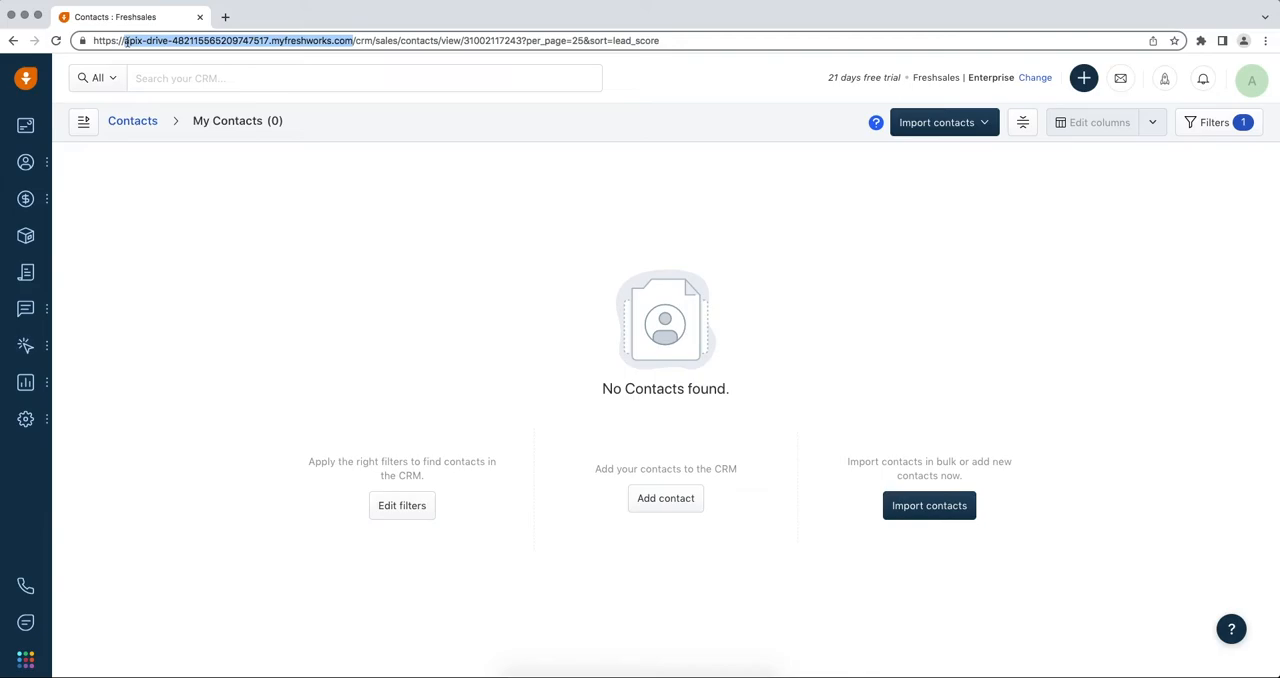
right_click(136, 41)
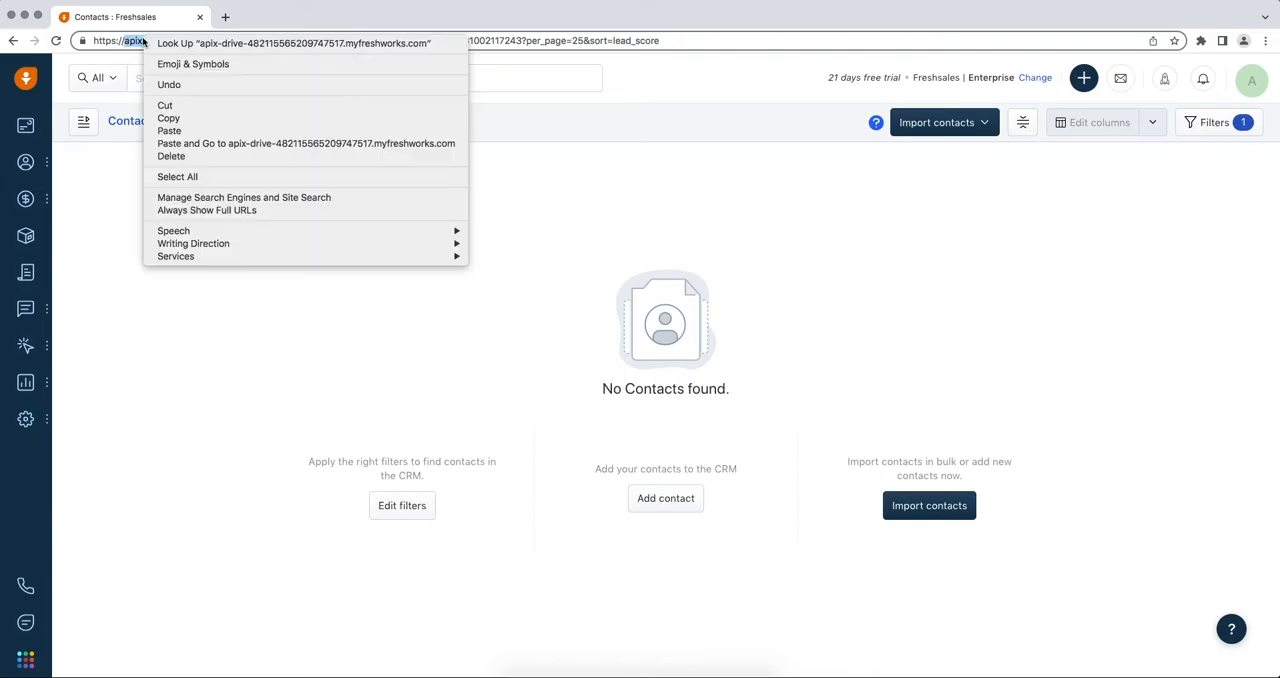
click(168, 119)
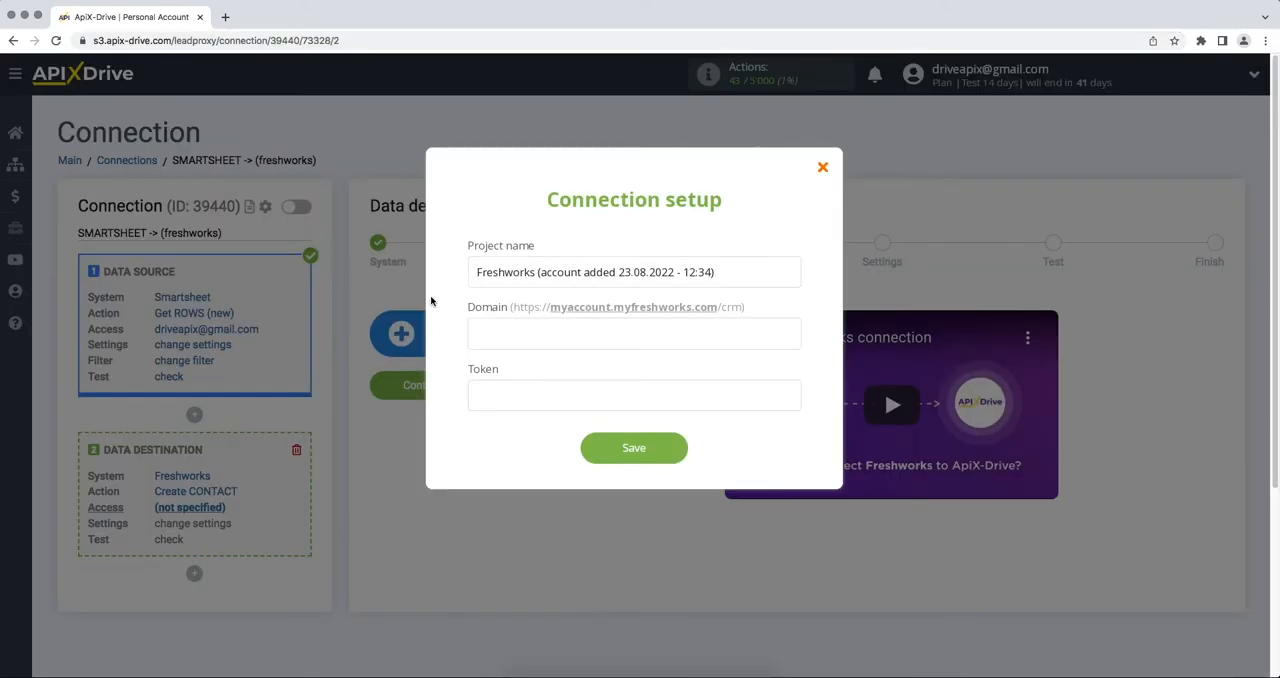
right_click(467, 329)
click(493, 410)
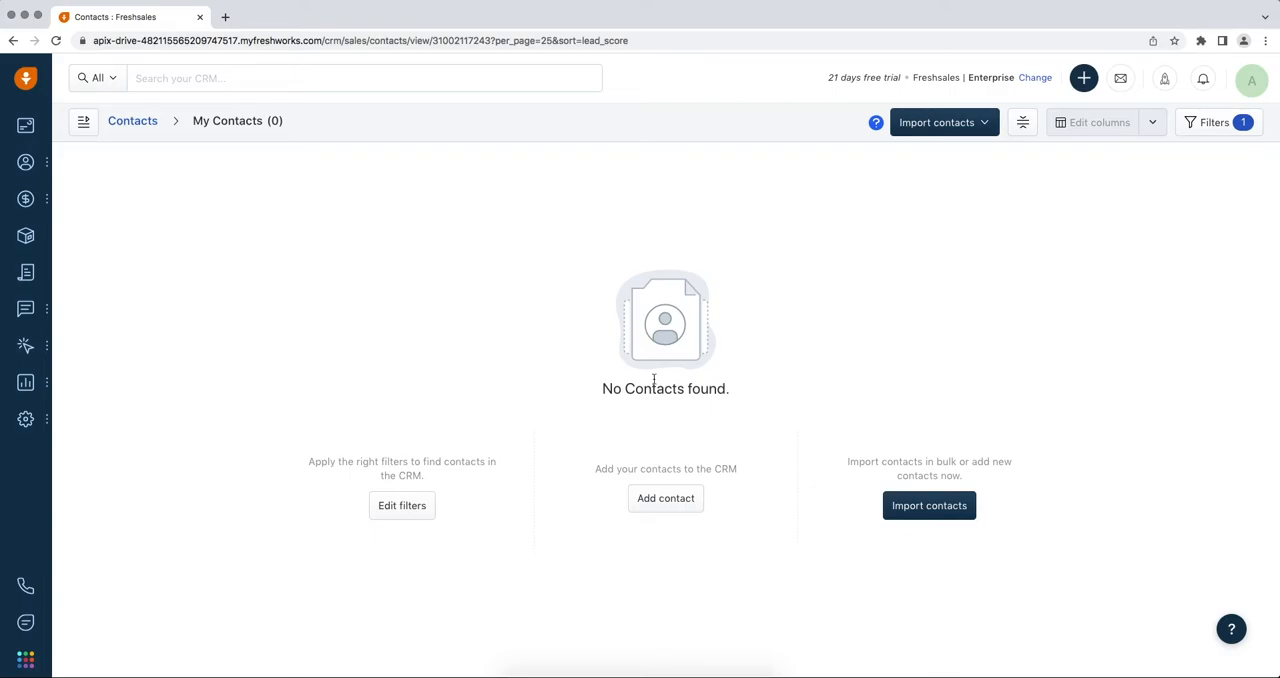
In Freshsales, open the API settings of the personal settings and copy the API key
click(1252, 80)
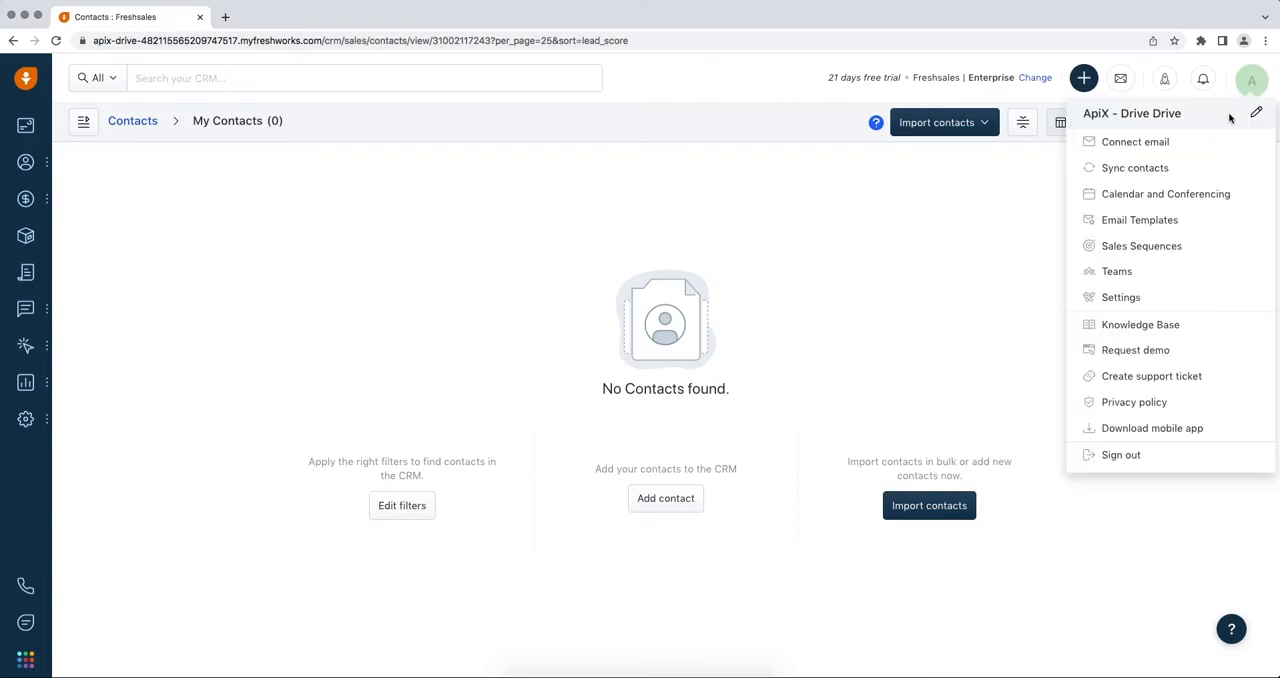
click(1132, 297)
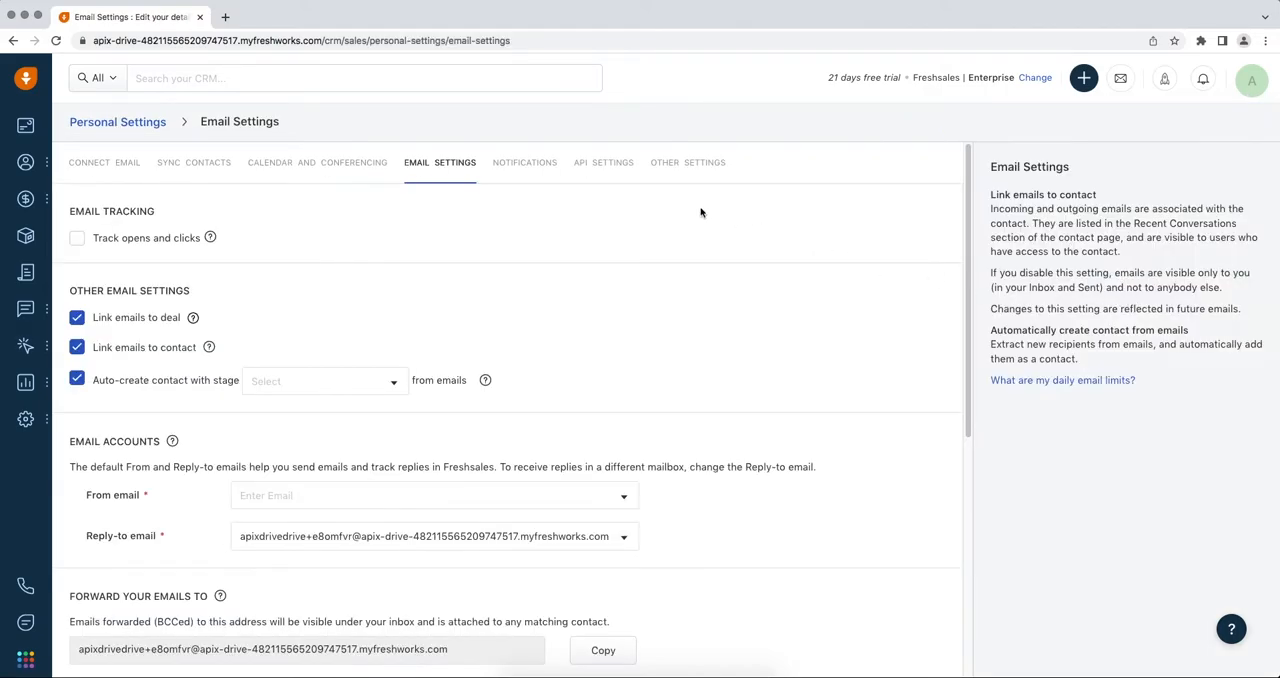
click(618, 177)
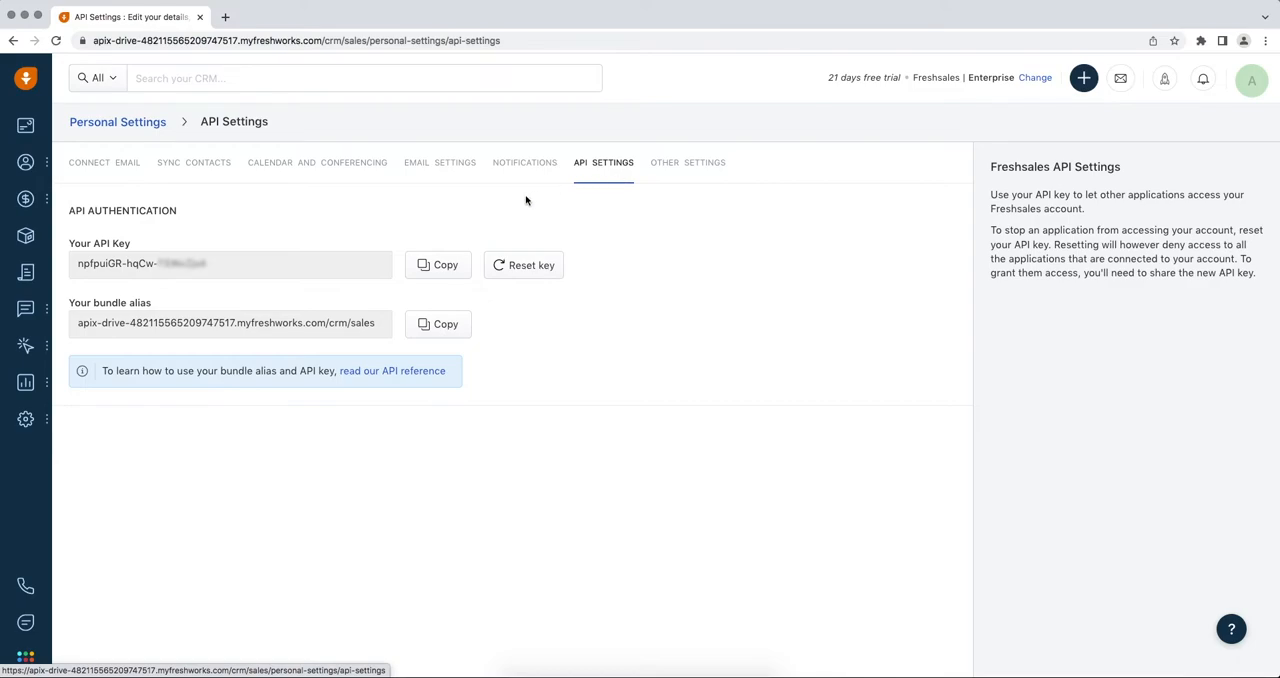
triple_click(71, 271)
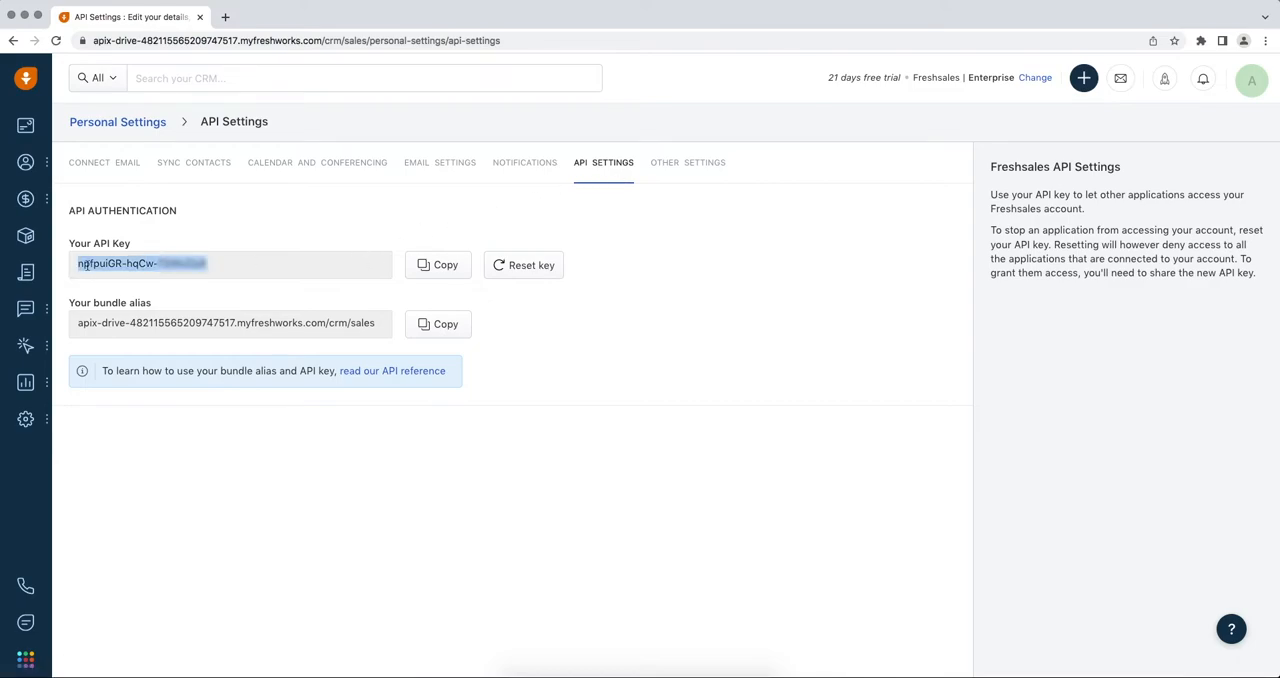
right_click(88, 264)
click(105, 290)
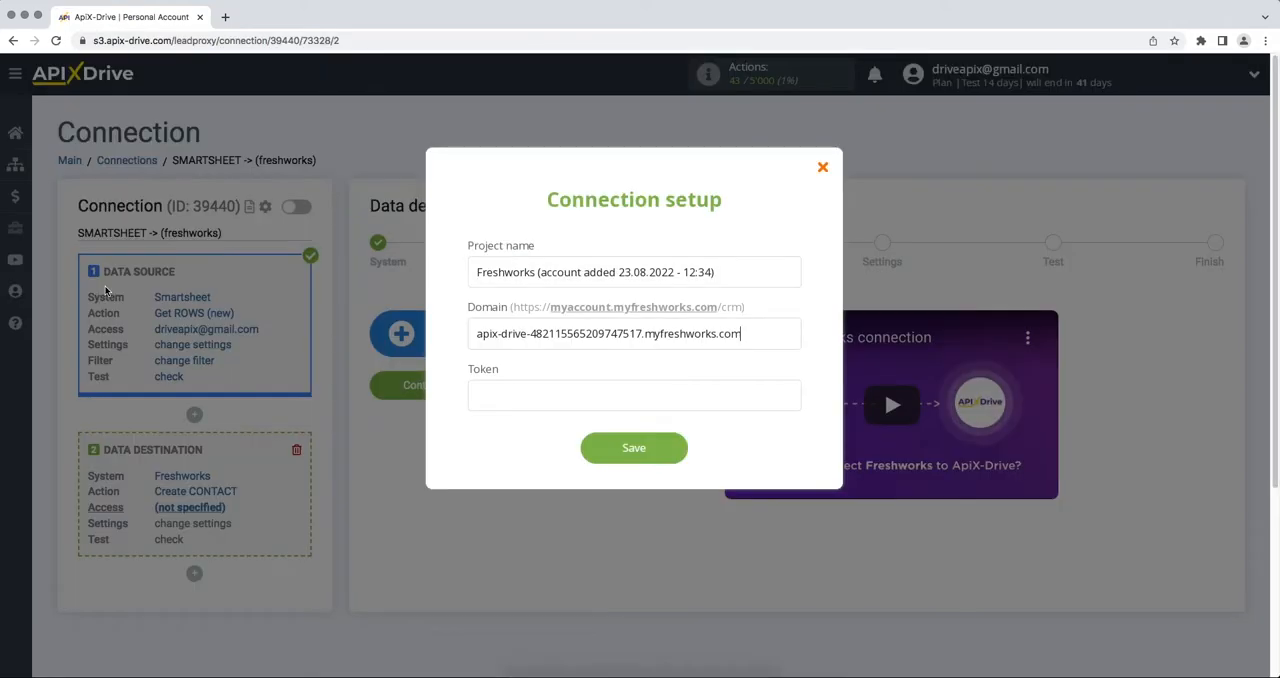
Paste the API key as the connection's token, save it, and select the newly added Freshworks account as the destination login
right_click(479, 405)
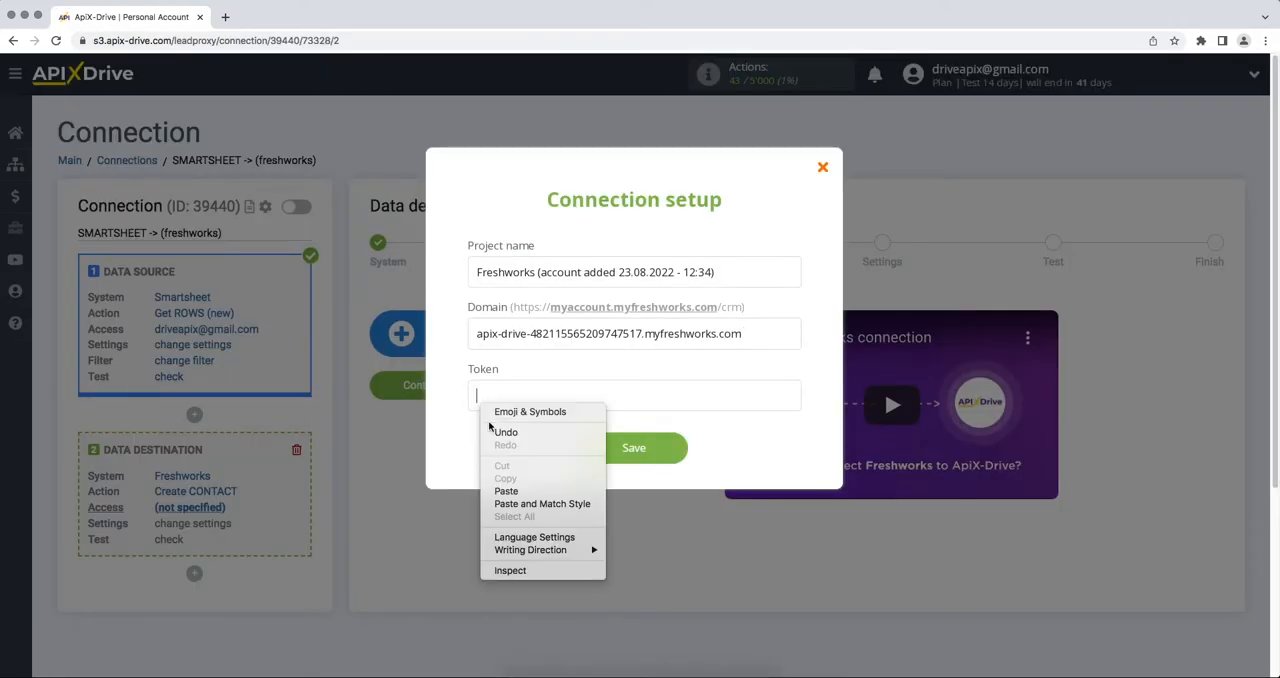
click(505, 490)
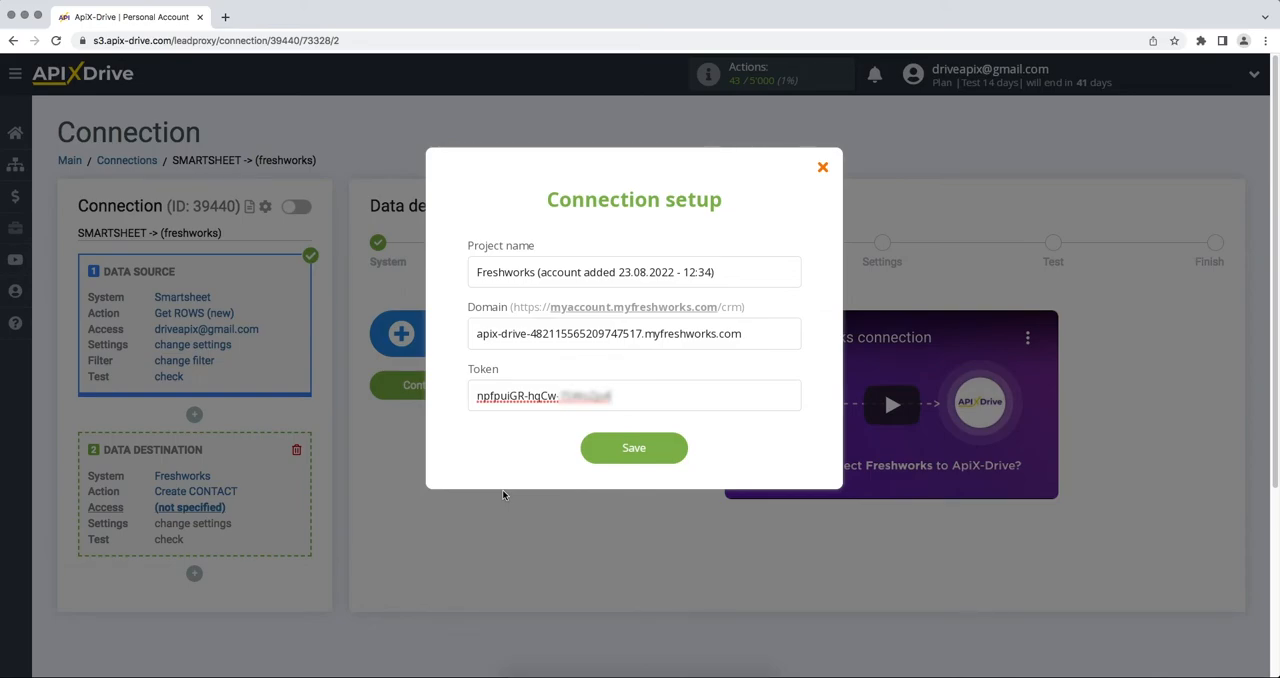
click(594, 450)
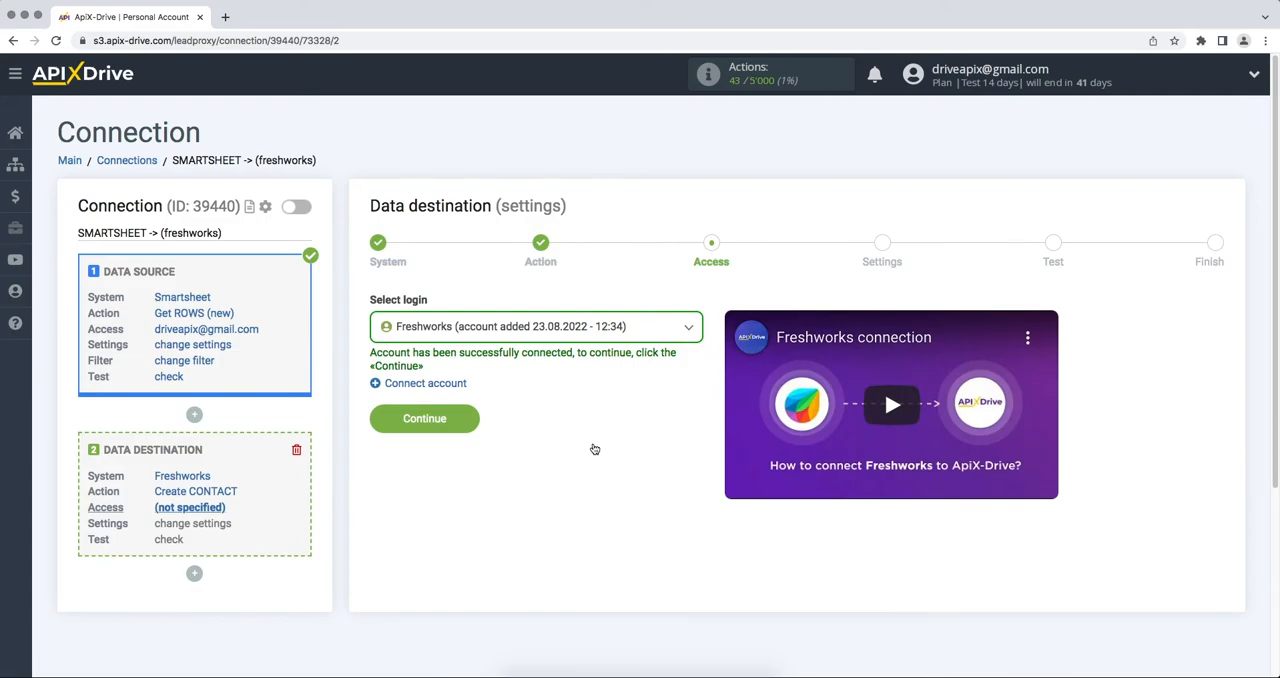
click(584, 332)
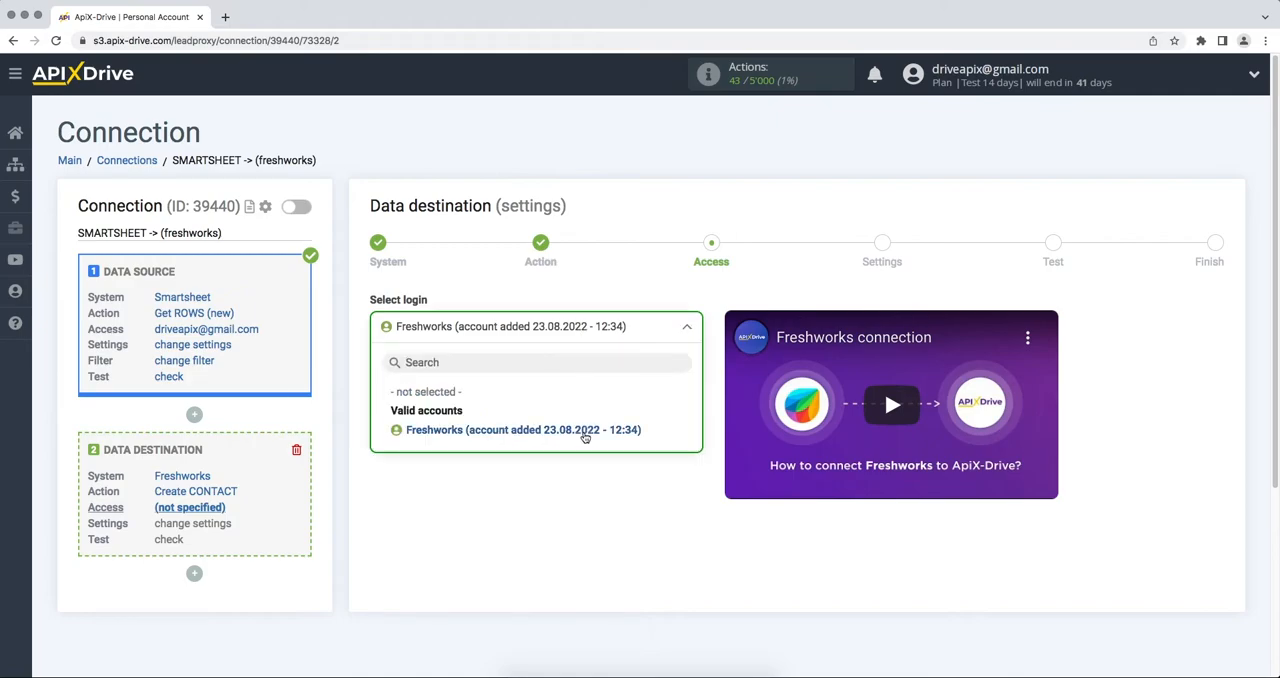
click(582, 431)
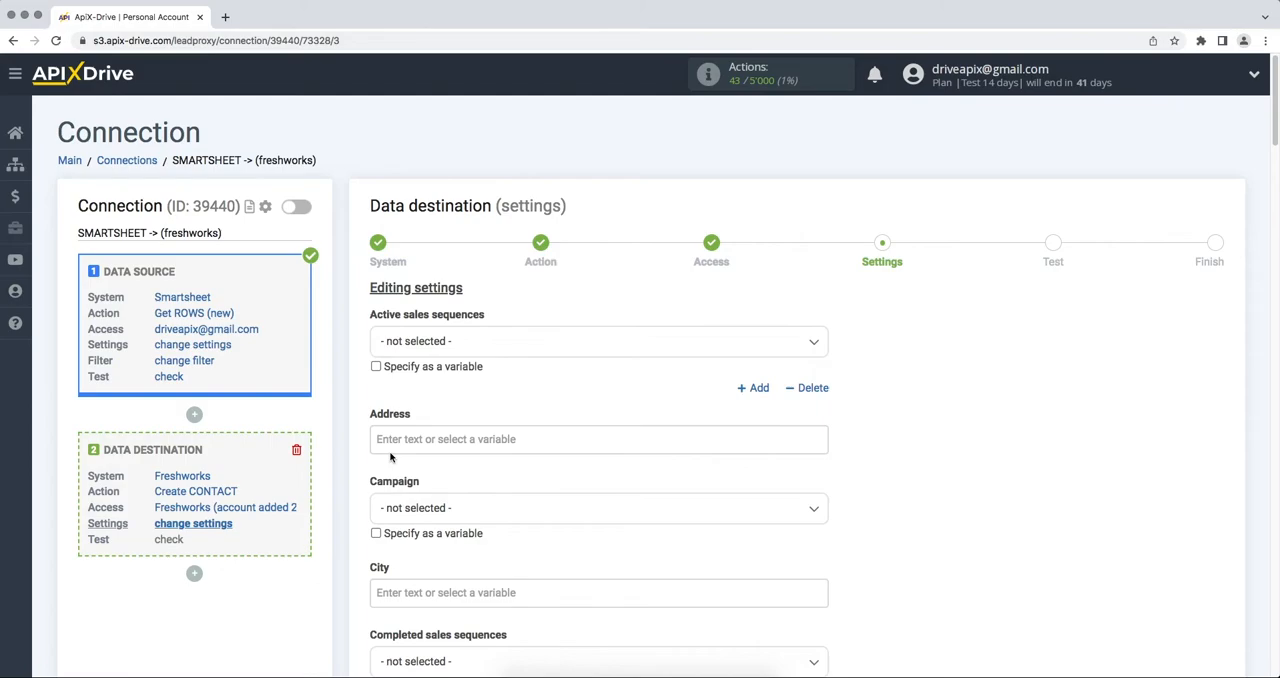
Map the contact's Emails field to the Smartsheet Email column and its First name field to the First Name column
scroll(390, 457, down, 10)
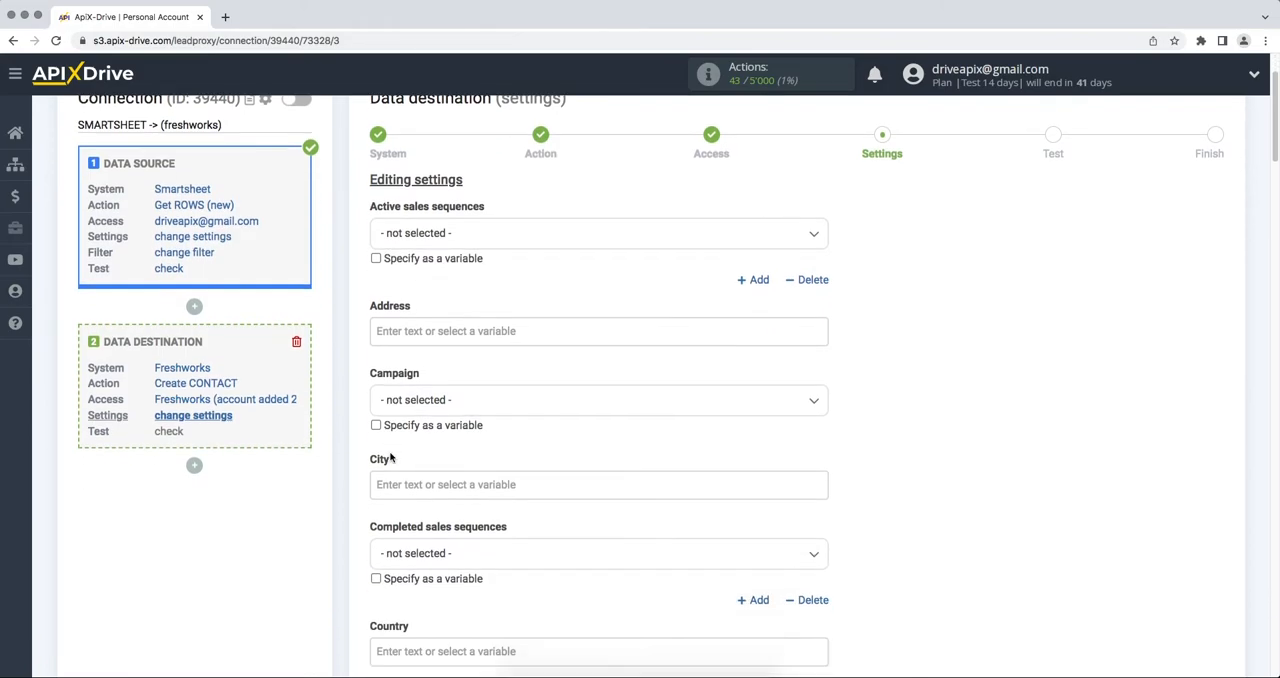
scroll(390, 457, down, 2)
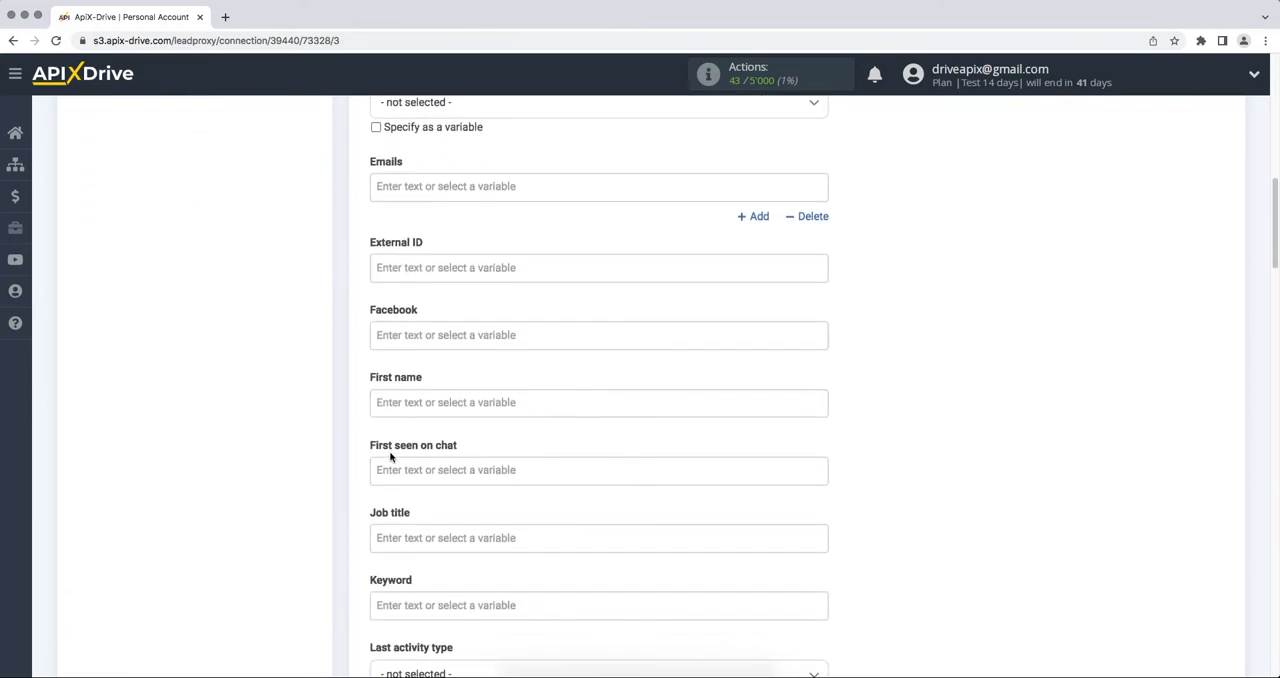
click(398, 180)
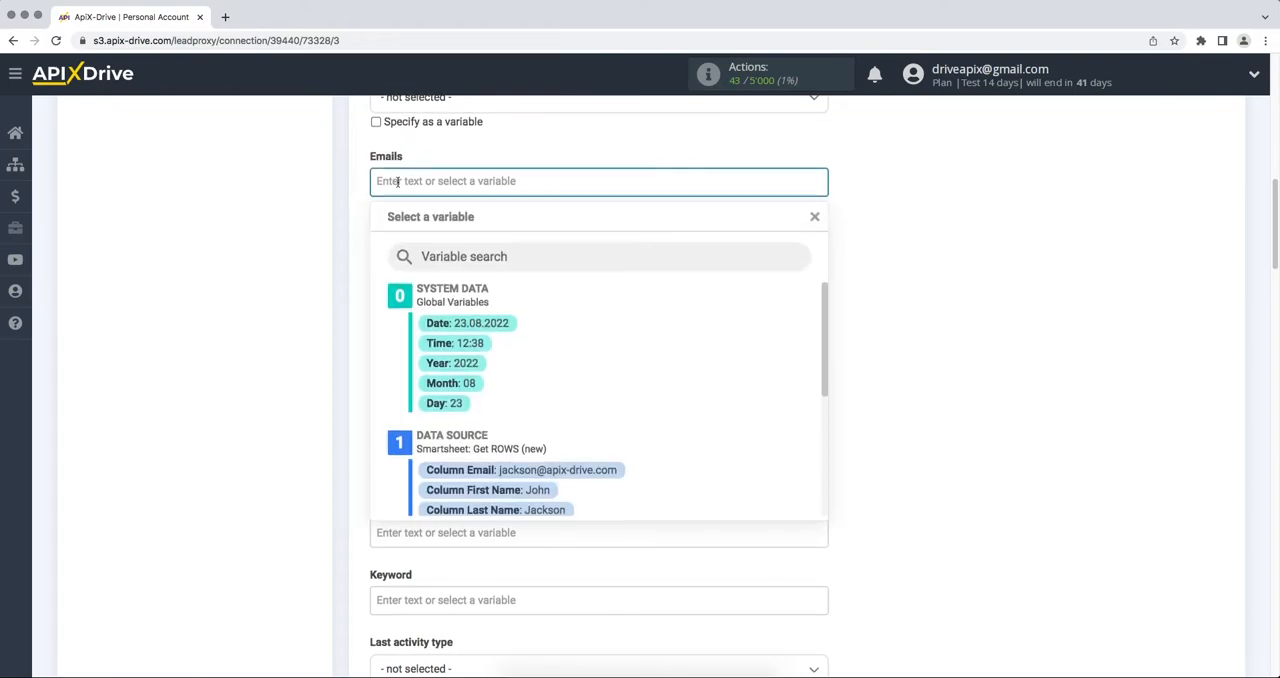
click(500, 464)
click(459, 390)
scroll(459, 392, down, 5)
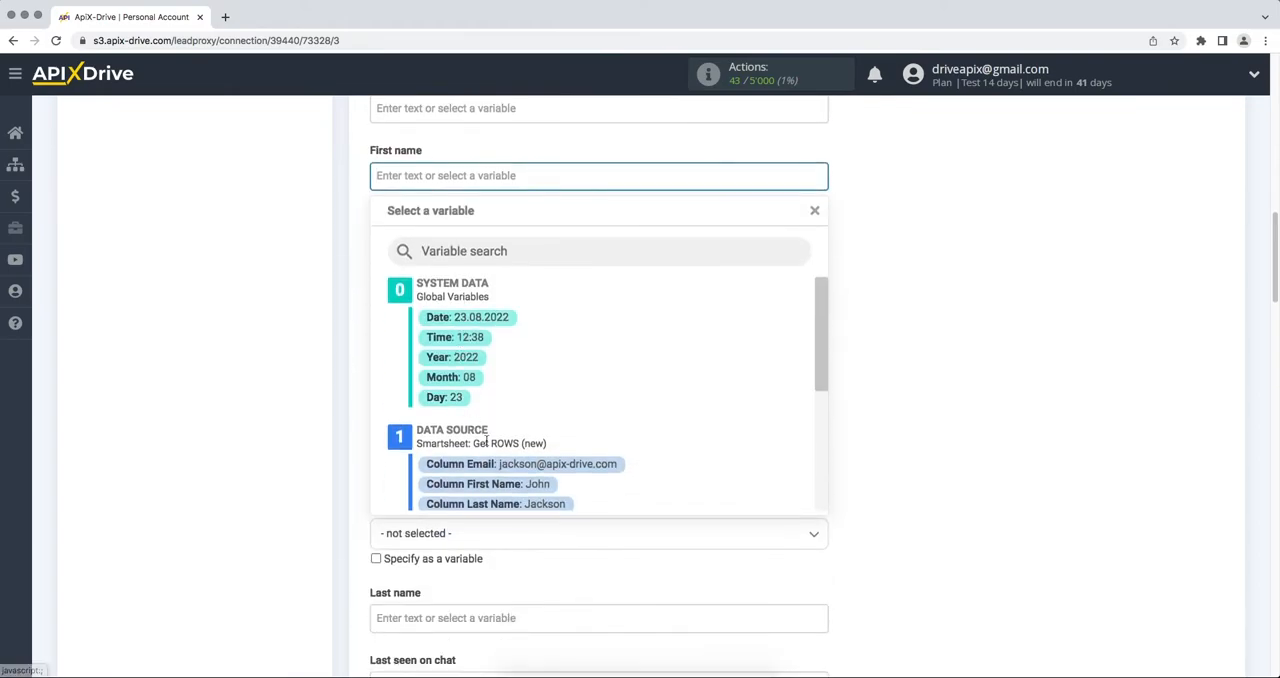
click(512, 488)
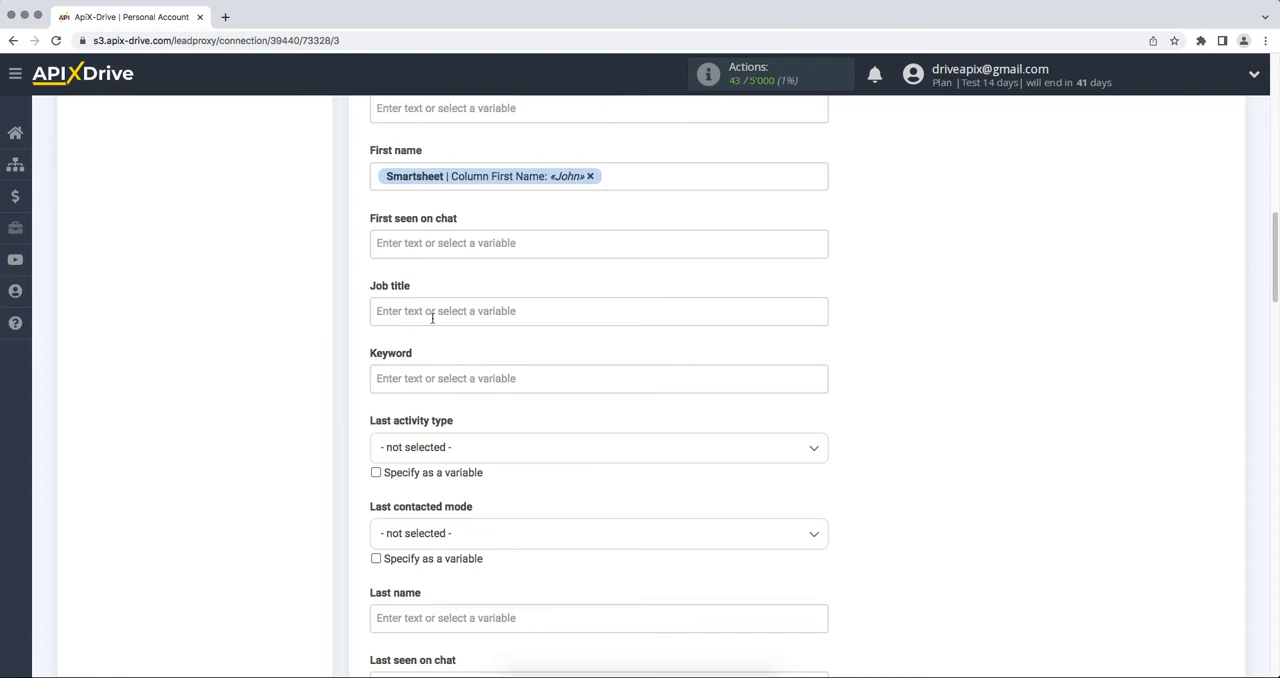
Set the contact's Job title to the fixed text "New row from Smartsheet"
click(432, 312)
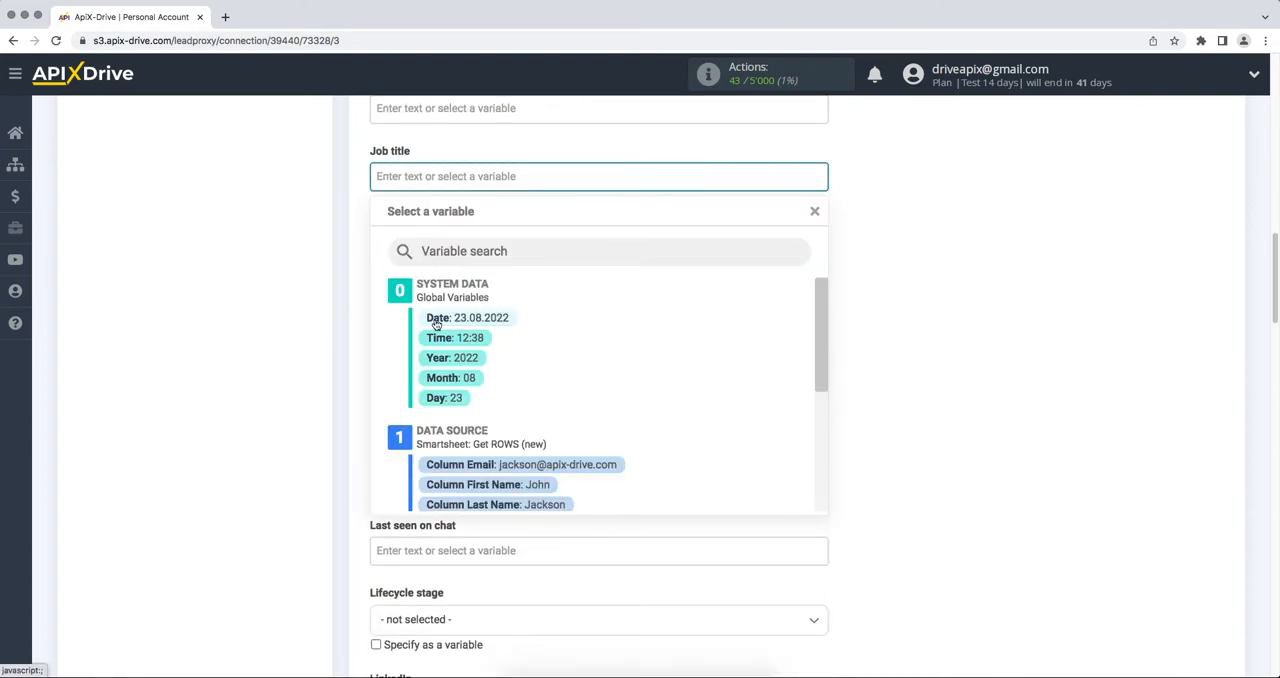
text(Ne)
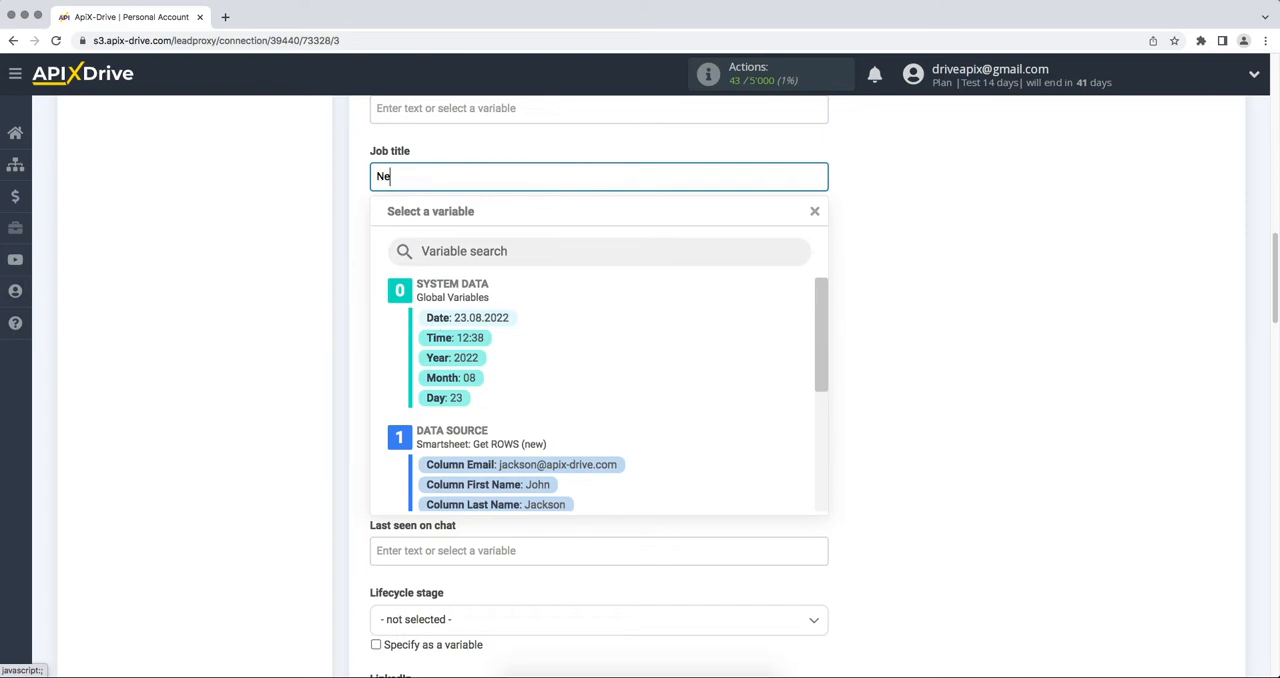
text(w row from Smartsheet)
click(905, 276)
Map the contact's Last name field to the Smartsheet Last Name column and its Mobile field to the Phone column
click(548, 478)
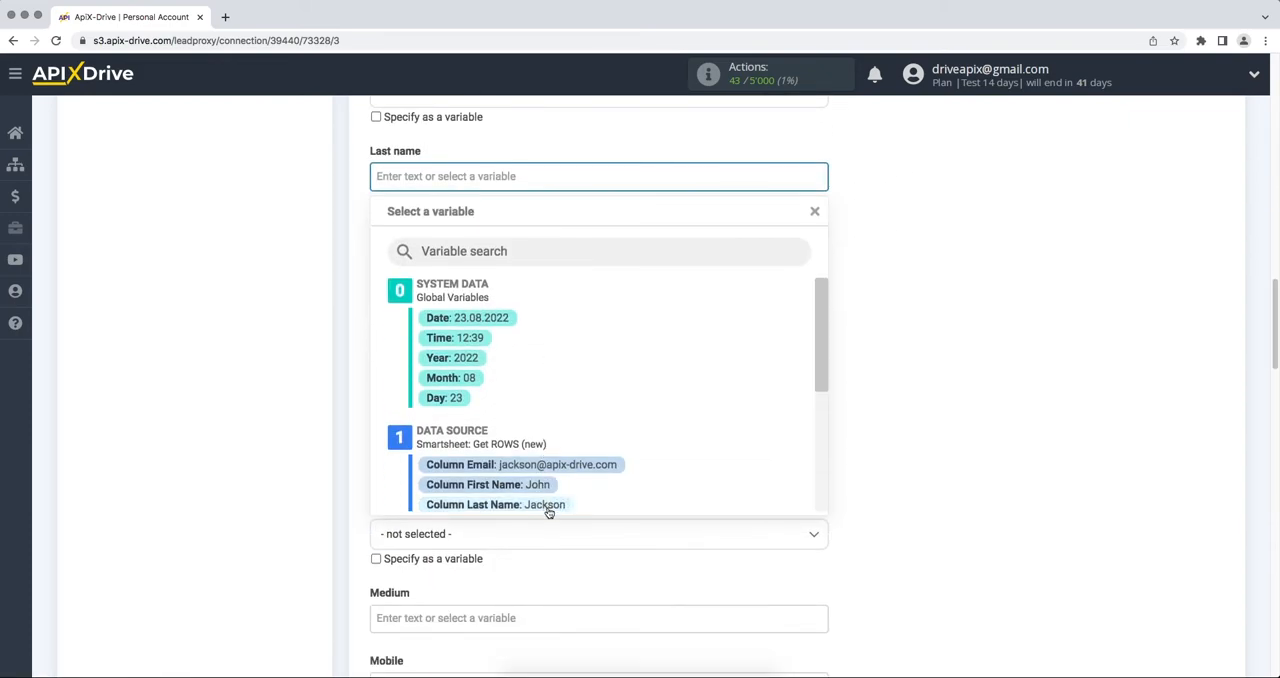
click(548, 504)
scroll(548, 510, down, 3)
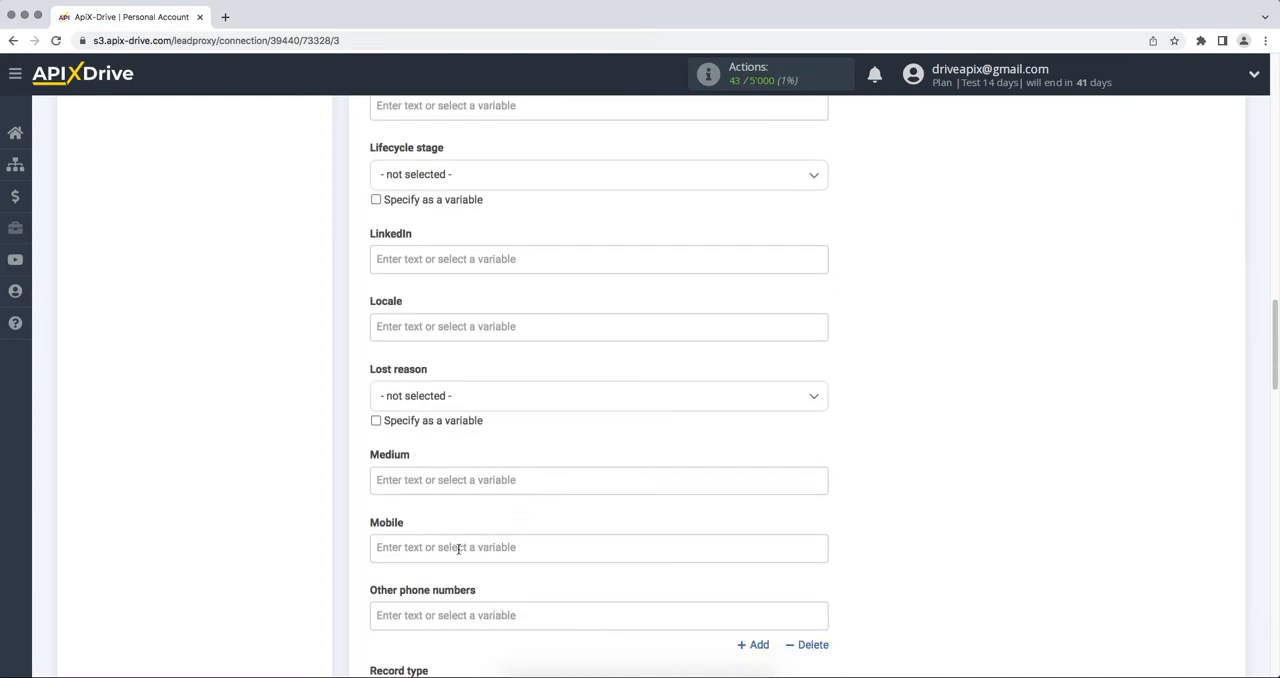
click(457, 546)
drag(818, 333, 824, 392)
click(563, 427)
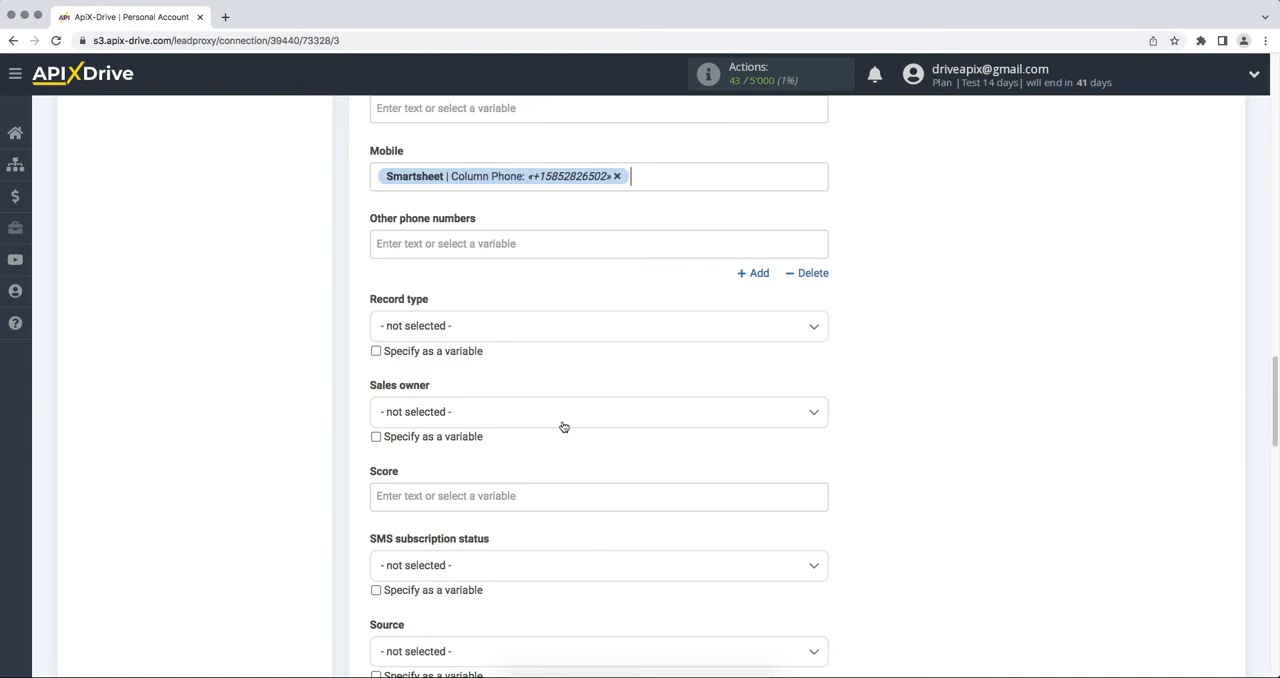
Accept the destination field settings and proceed to the test stage
scroll(563, 427, down, 9)
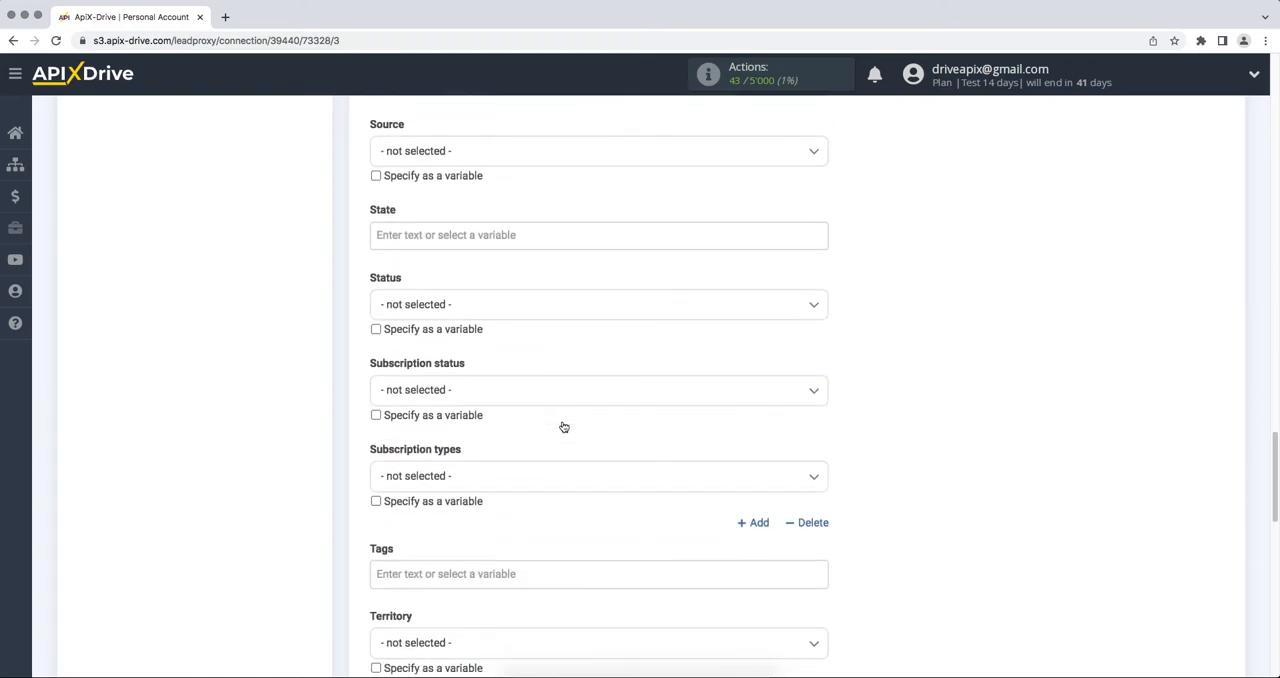
scroll(563, 427, down, 10)
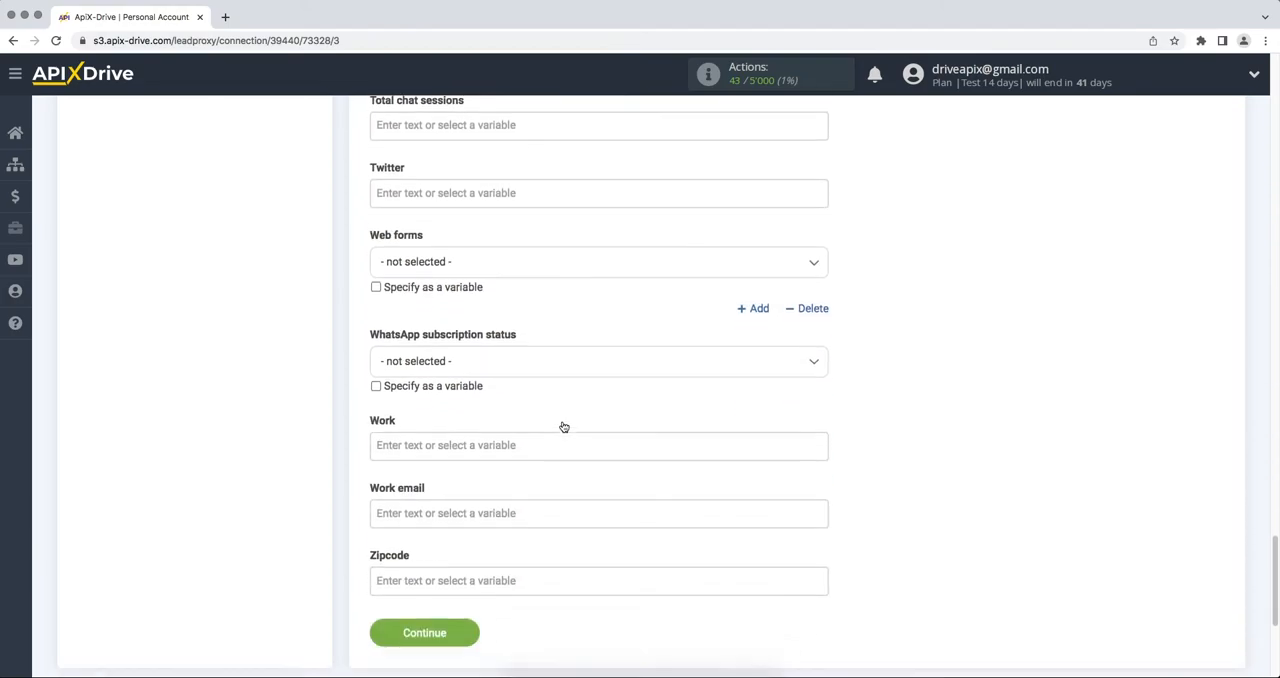
click(401, 433)
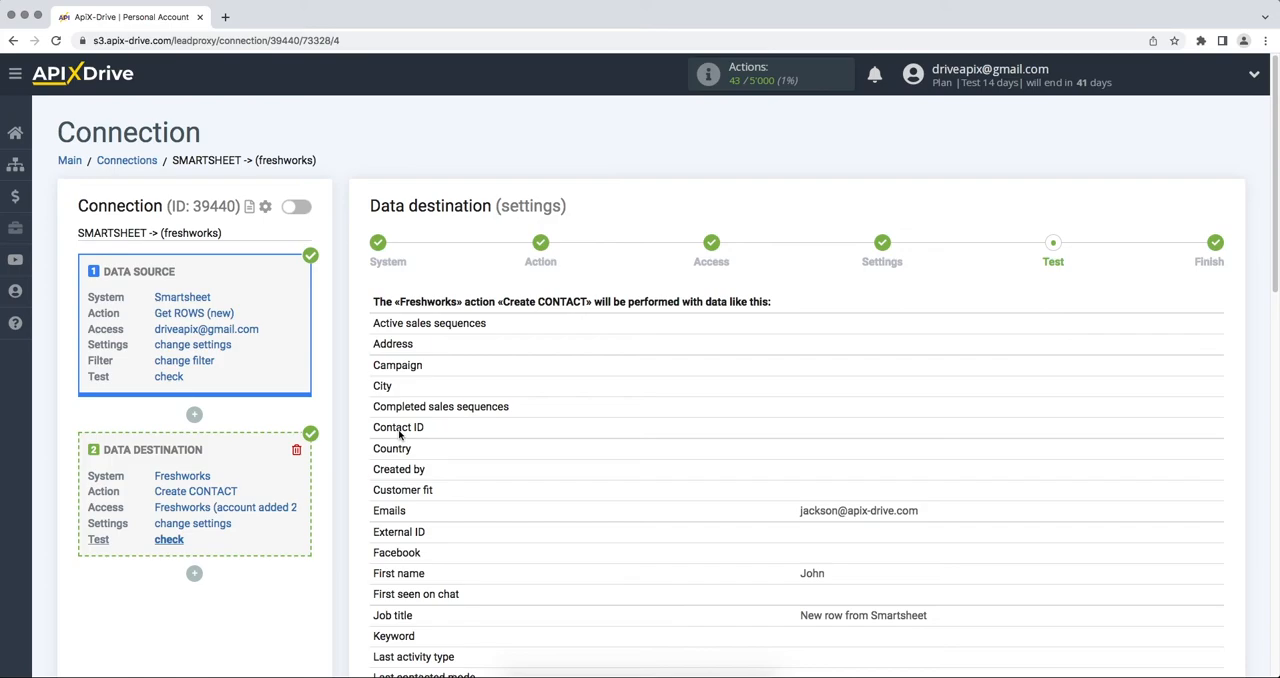
Send the test data to Freshworks and open the newly created contact in Freshsales
scroll(399, 432, down, 10)
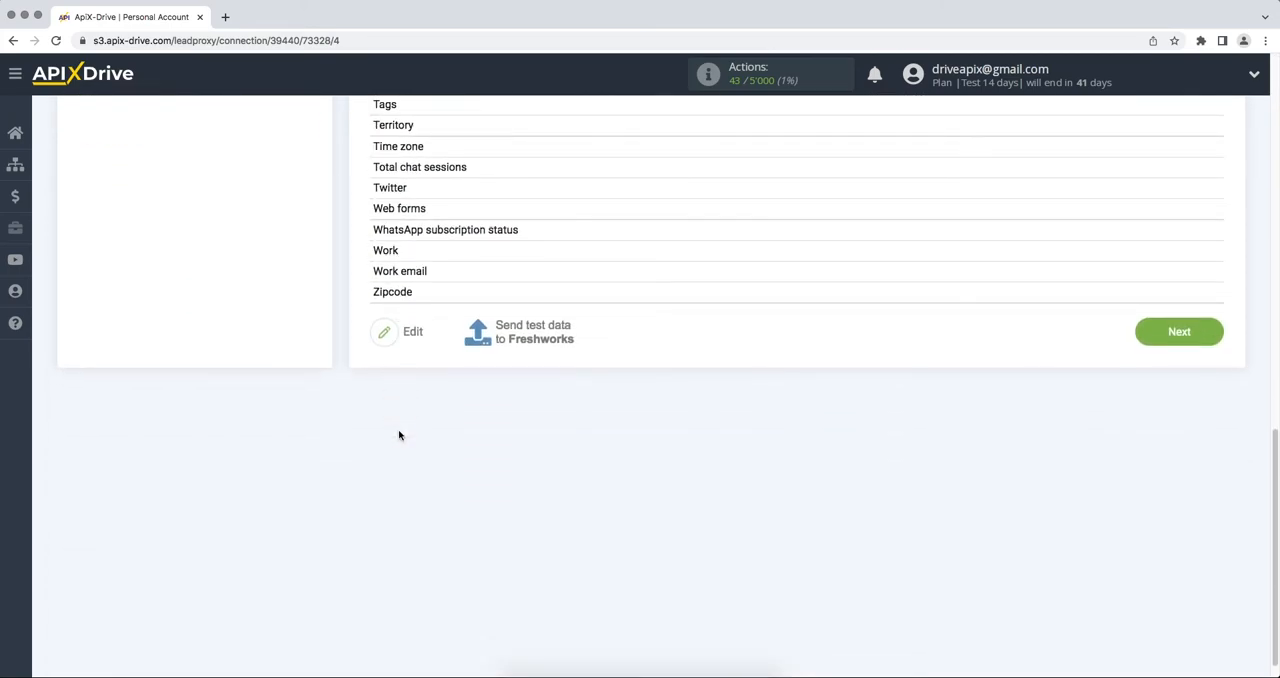
click(516, 342)
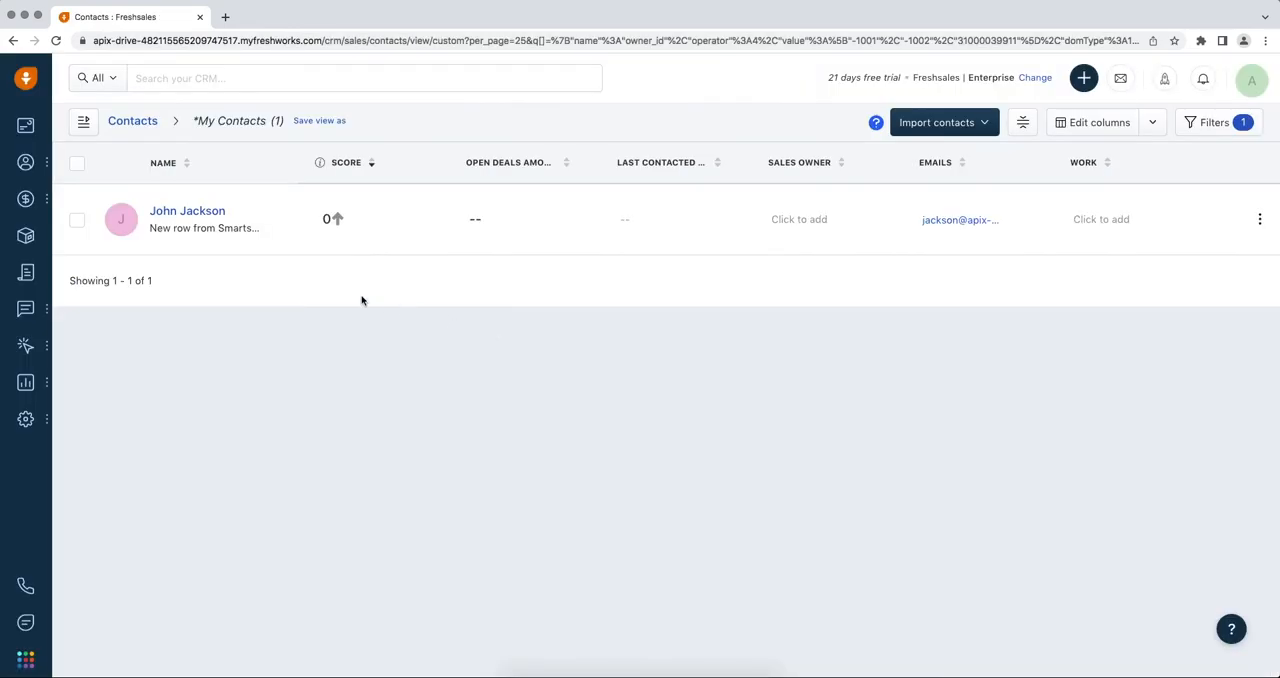
click(205, 211)
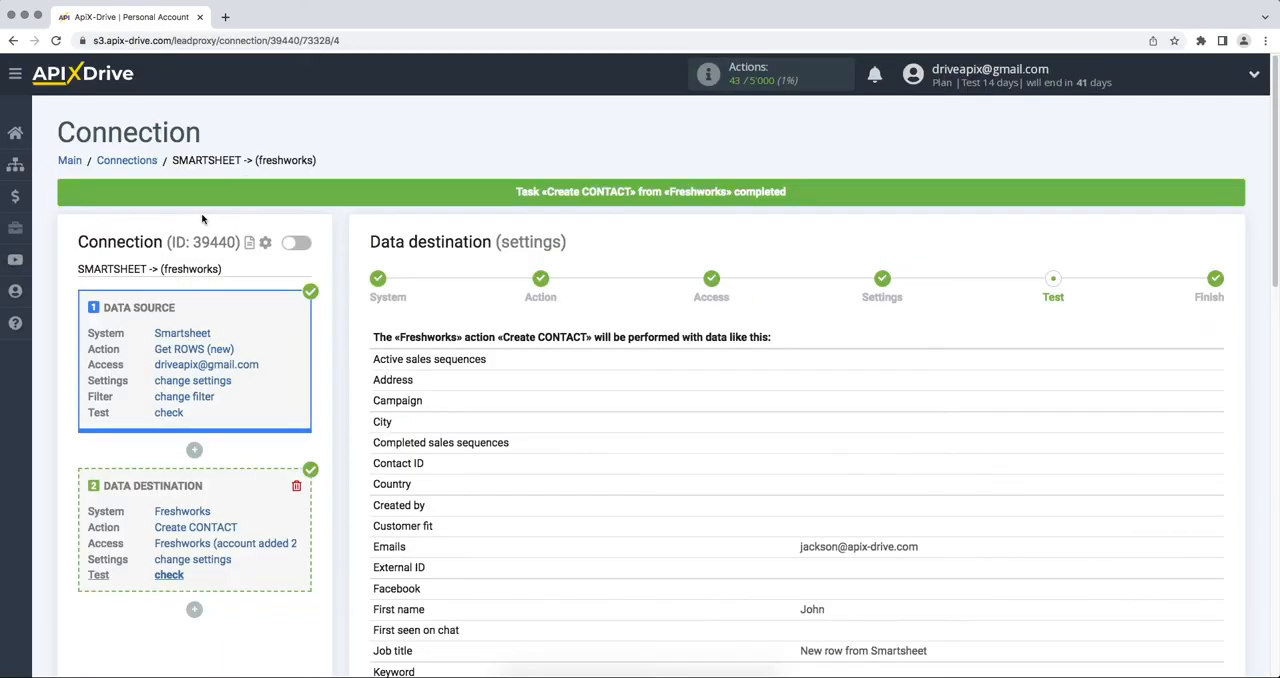
Back in ApiX-Drive, complete the destination's test stage and enable auto-update for the connection
scroll(202, 219, down, 8)
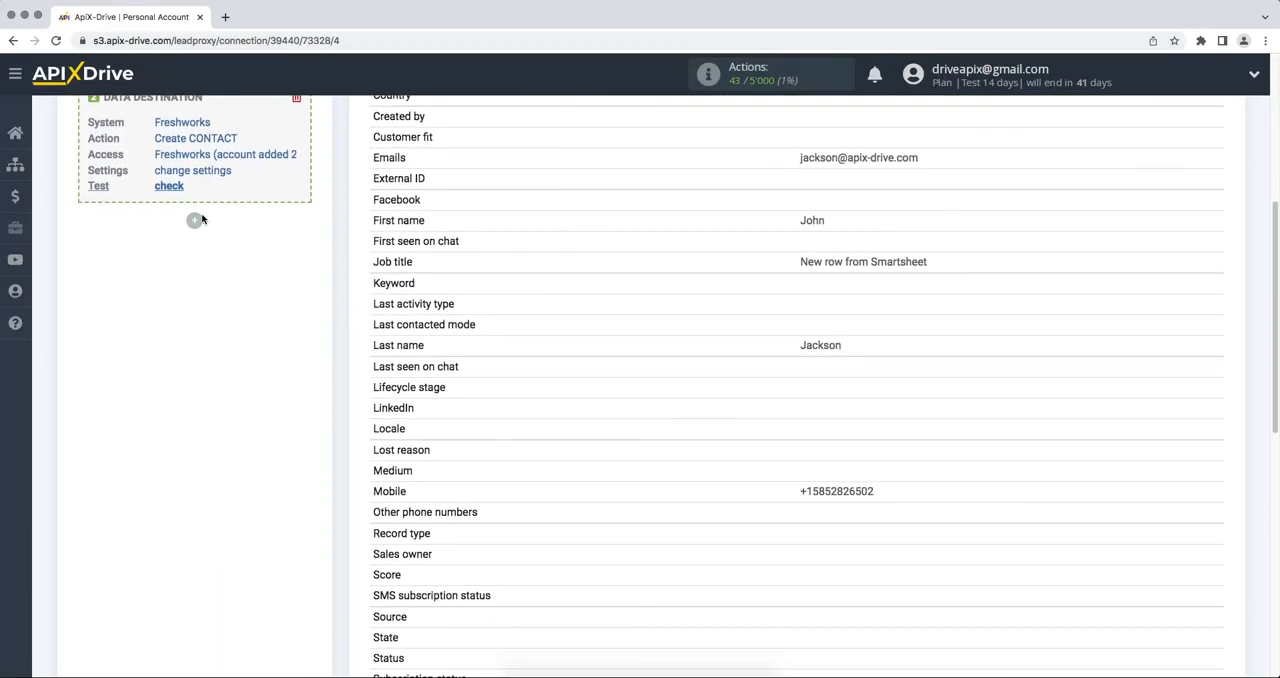
scroll(202, 219, down, 5)
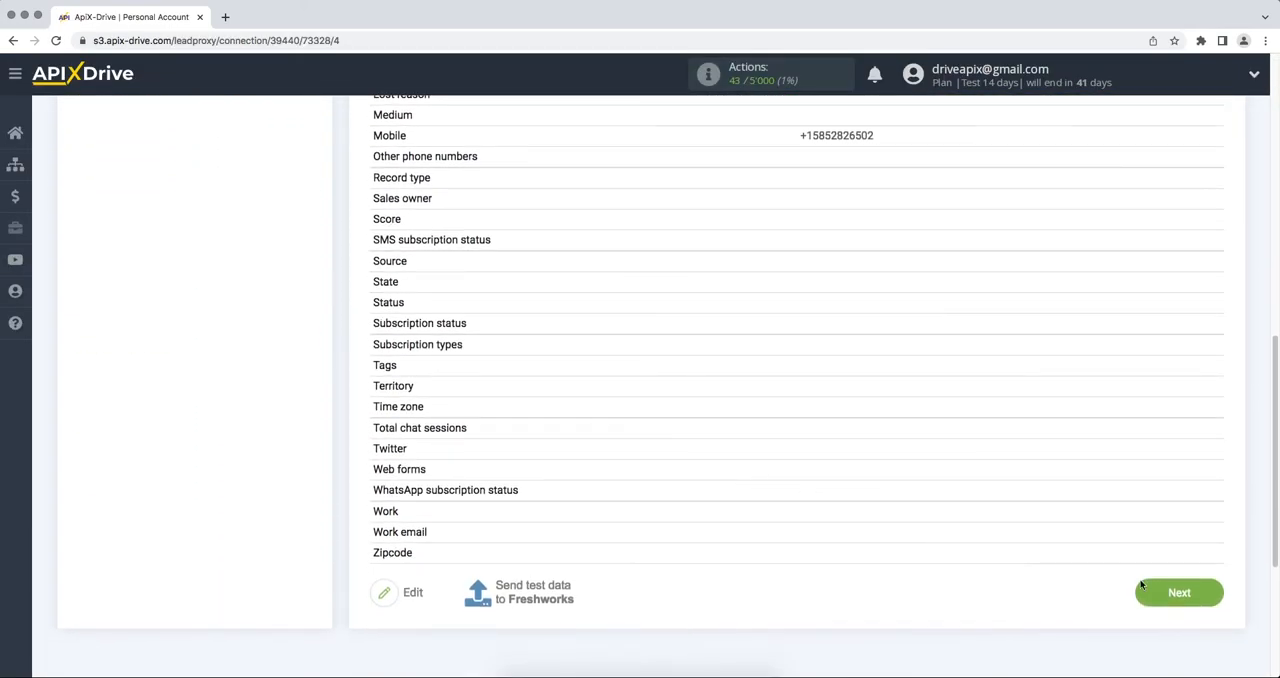
click(1165, 600)
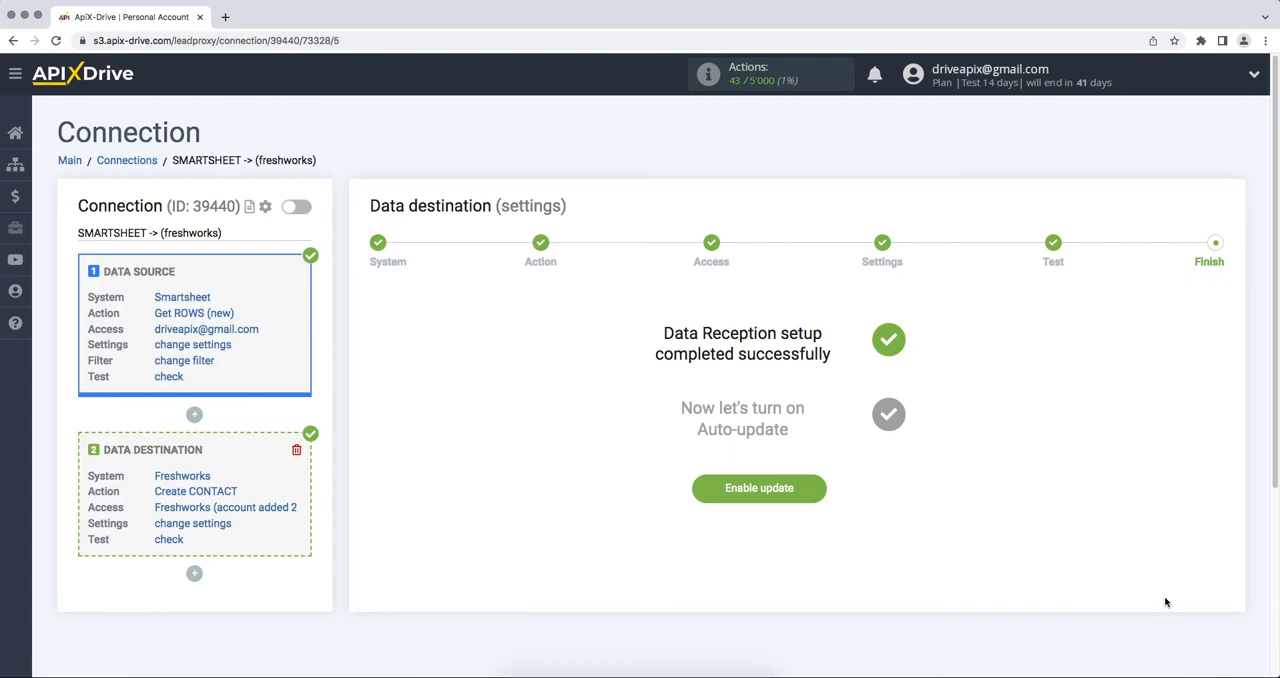
click(738, 492)
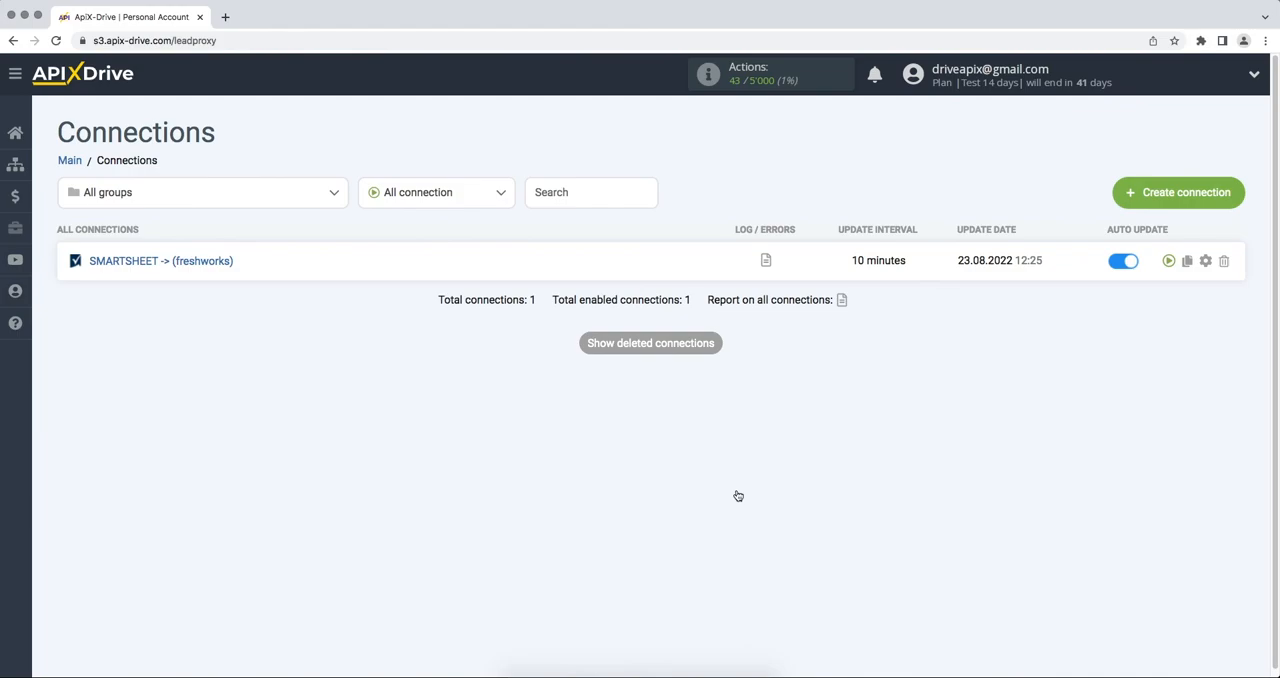
Set the update interval of the SMARTSHEET -> (freshworks) connection to 5 minutes and save its setup
click(1206, 262)
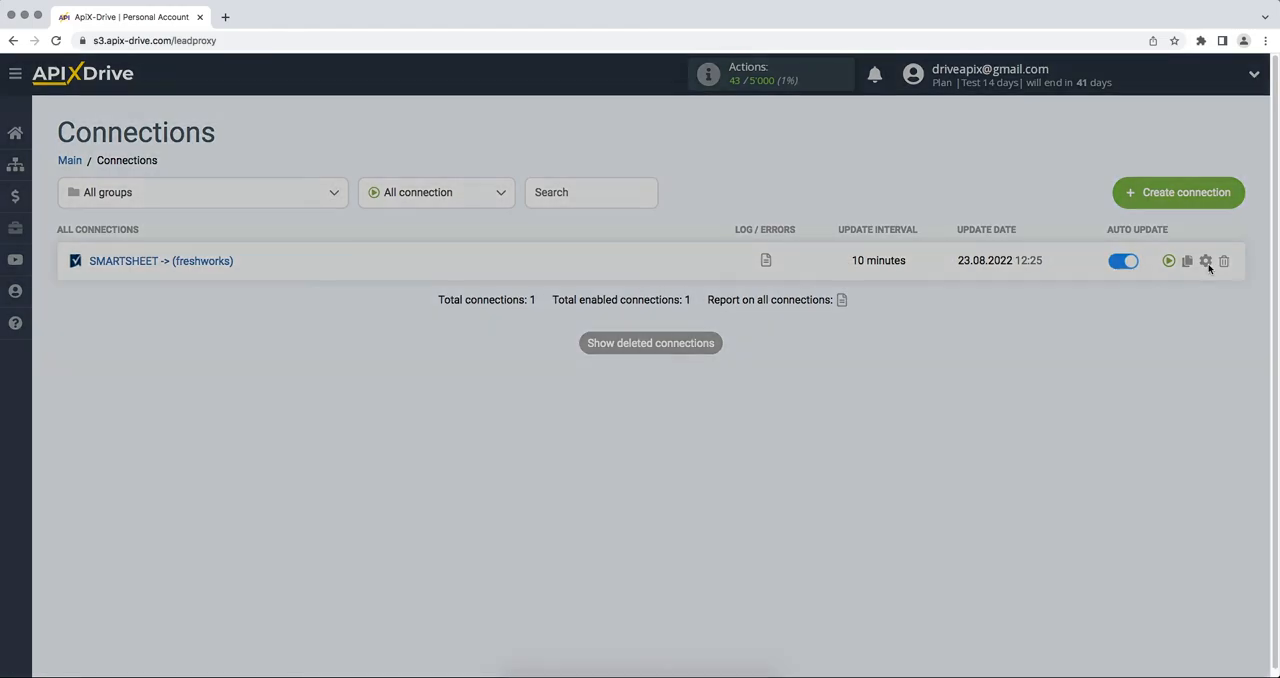
click(766, 388)
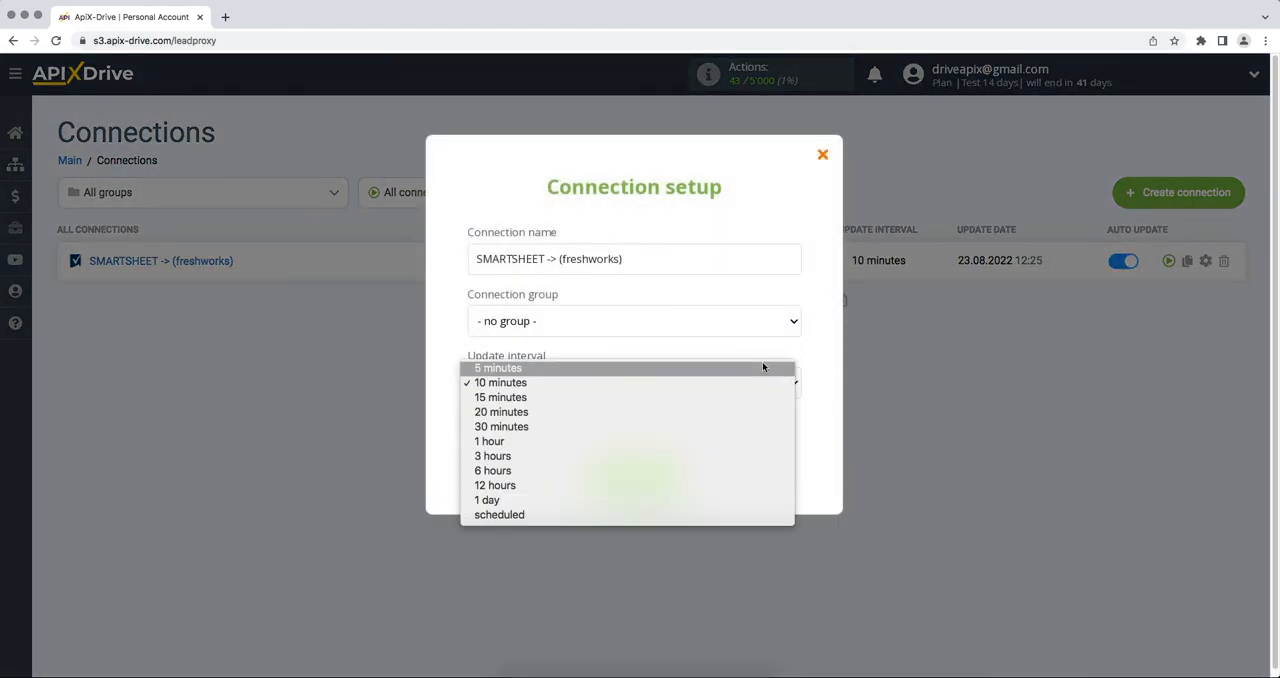
click(763, 367)
click(614, 476)
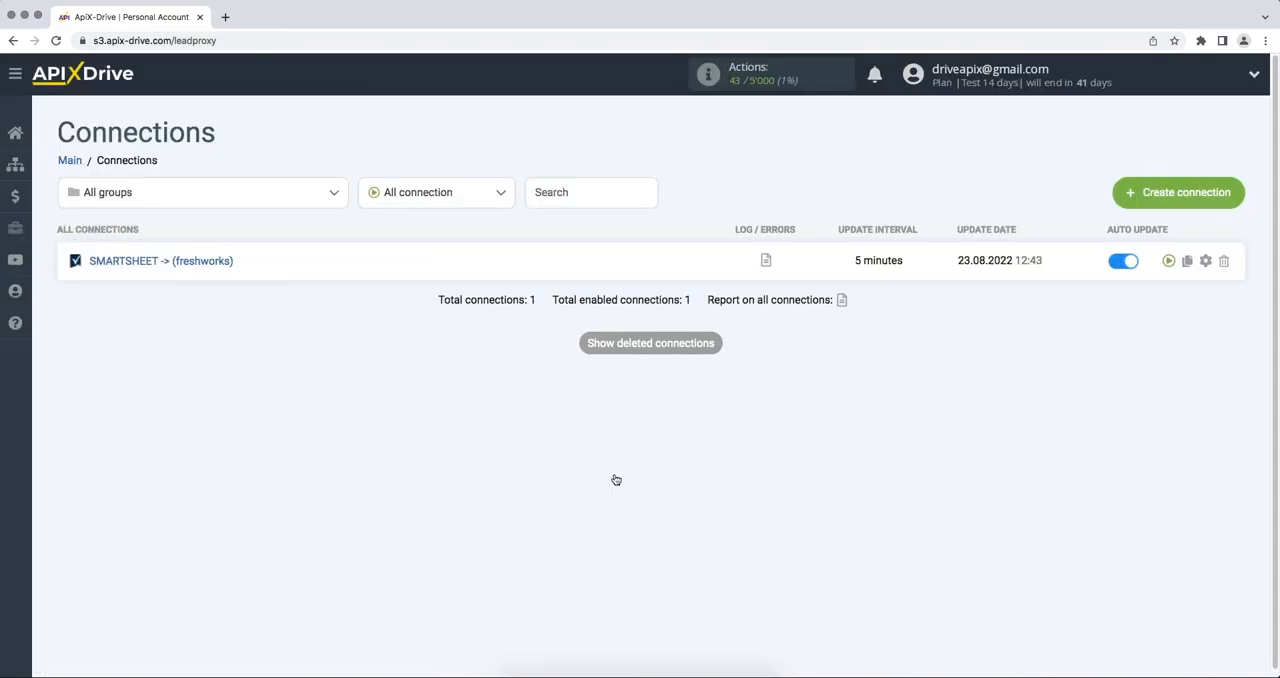